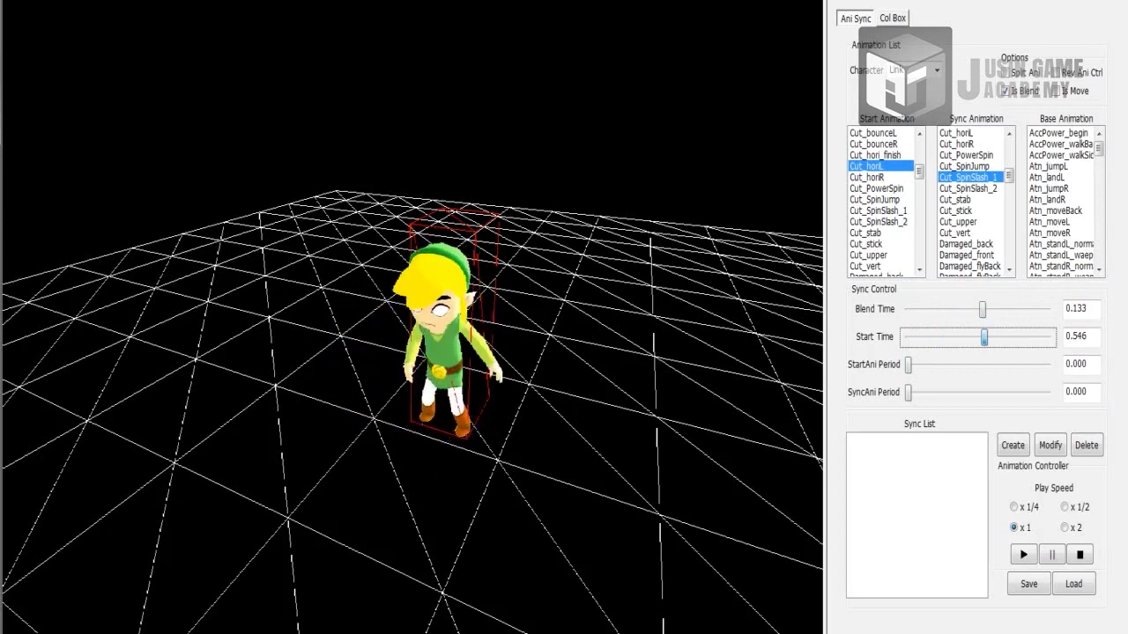
- Reduce the Start Time of the Cut_horiL to Cut_SpinSlash_1 blend to 0.000
left_click_drag(984, 338, 945, 338)
key("Left")
key("Left")
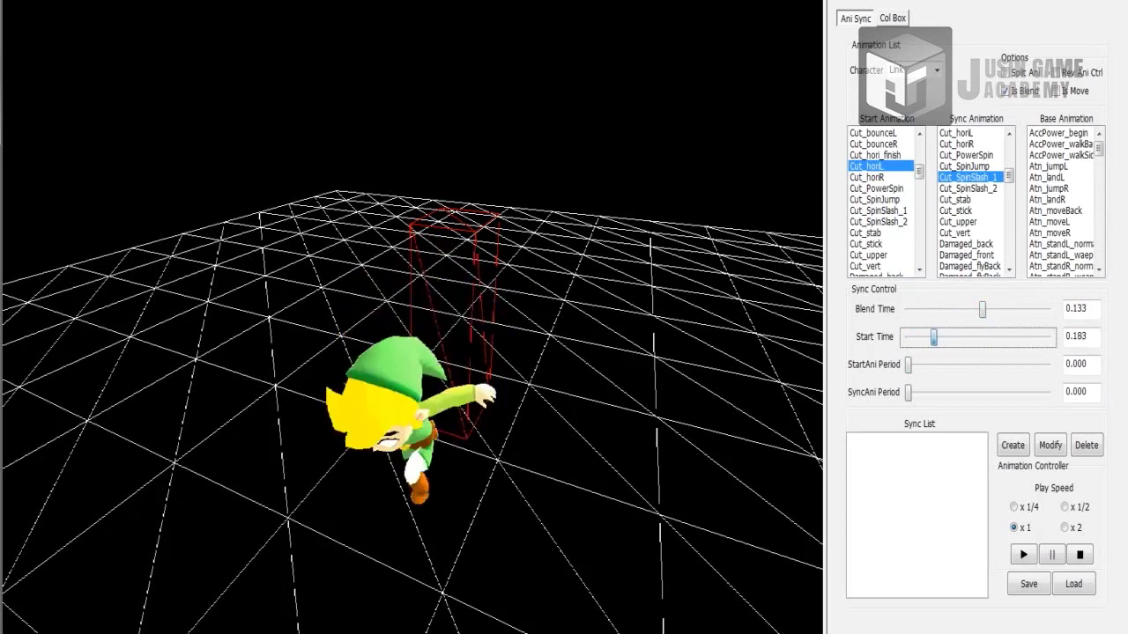
key("Left")
key("Left")
key("Left")
key("Left")
key("Left")
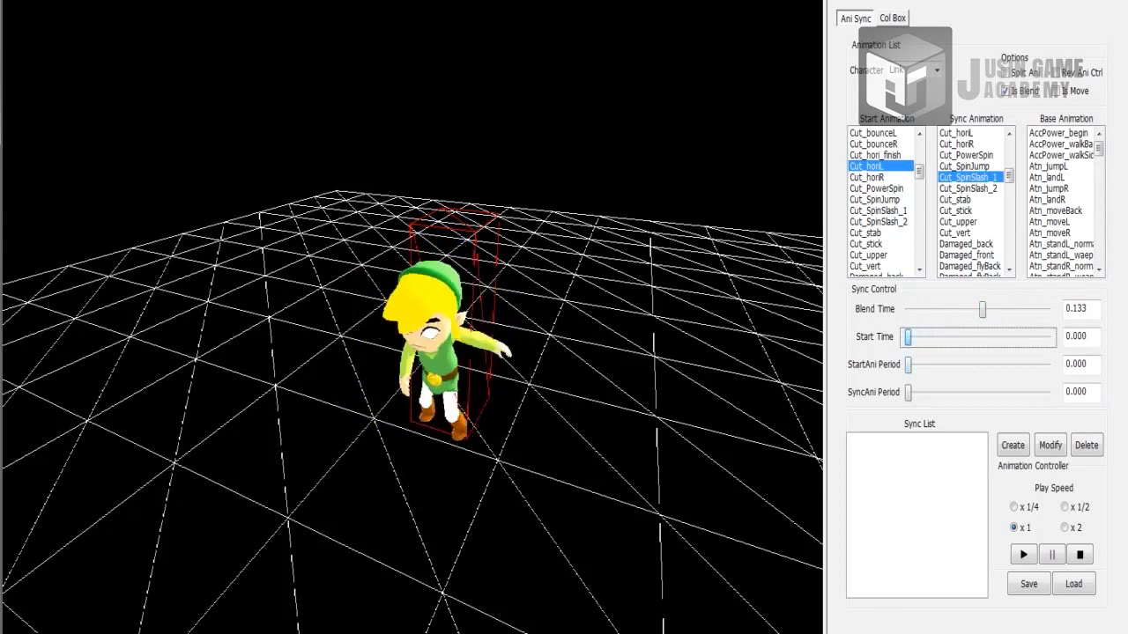
- Try a StartAni Period of 0.560 for the blend, and return it to 0.000
left_click_drag(907, 365, 985, 365)
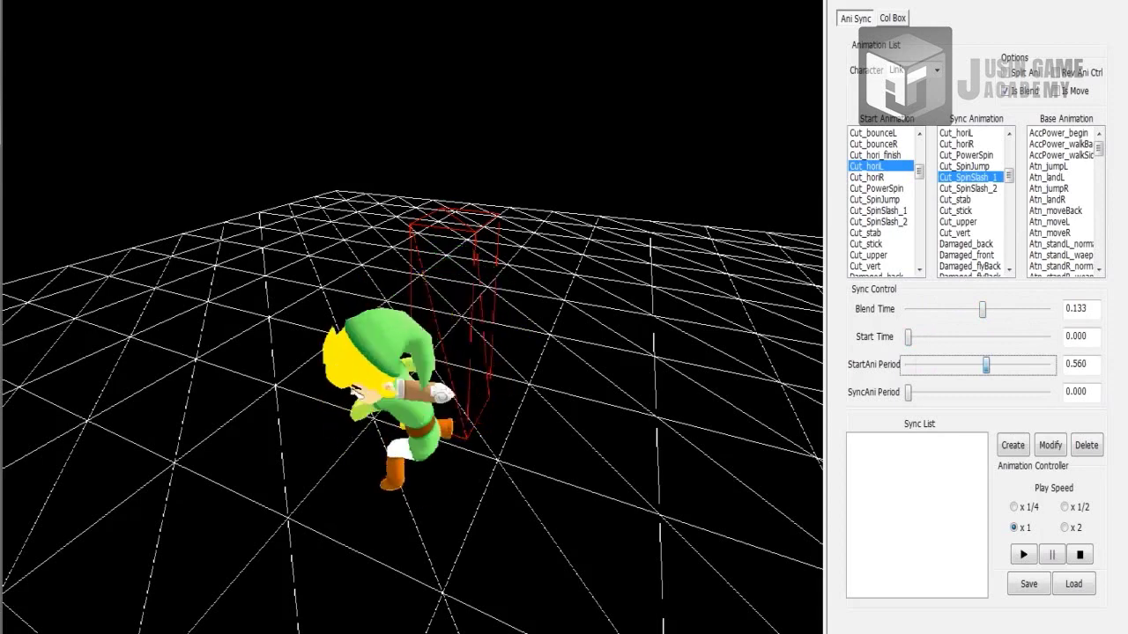
key("Left")
key("Left")
key("Left")
key("Left")
key("Left")
key("Left")
key("Left")
key("Left")
key("Left")
key("Left")
key("Left")
key("Left")
key("Left")
key("Left")
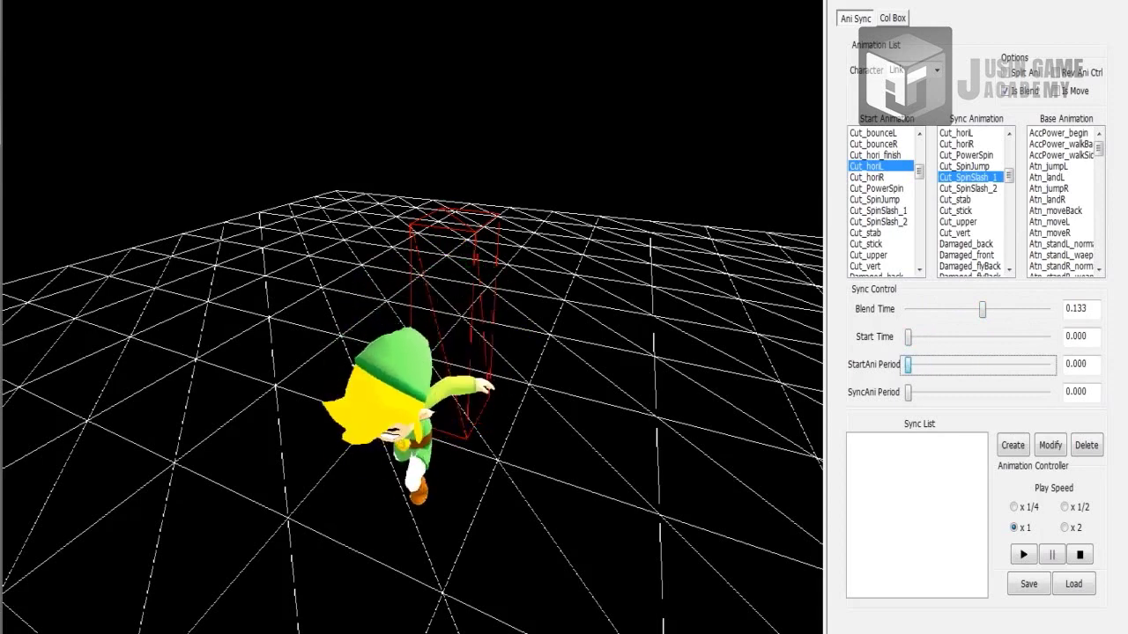
- Try SyncAni Period values of 0.615, 0.381 and 0.917, and return the setting to 0.000
key("Tab")
key("Right")
key("Right")
key("Right")
key("Right")
key("Right")
key("Right")
key("Right")
key("Right")
key("Right")
key("Right")
key("Right")
key("Right")
key("Right")
key("Right")
key("Right")
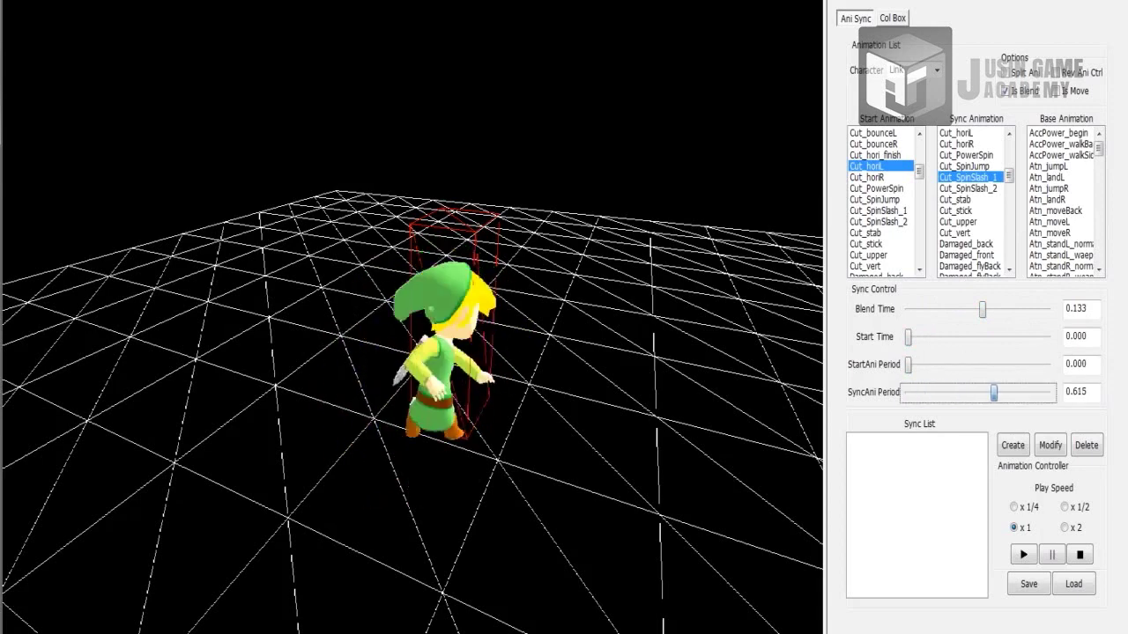
key("Left")
key("Left")
key("Left")
key("Left")
key("Left")
key("Left")
key("Left")
key("Left")
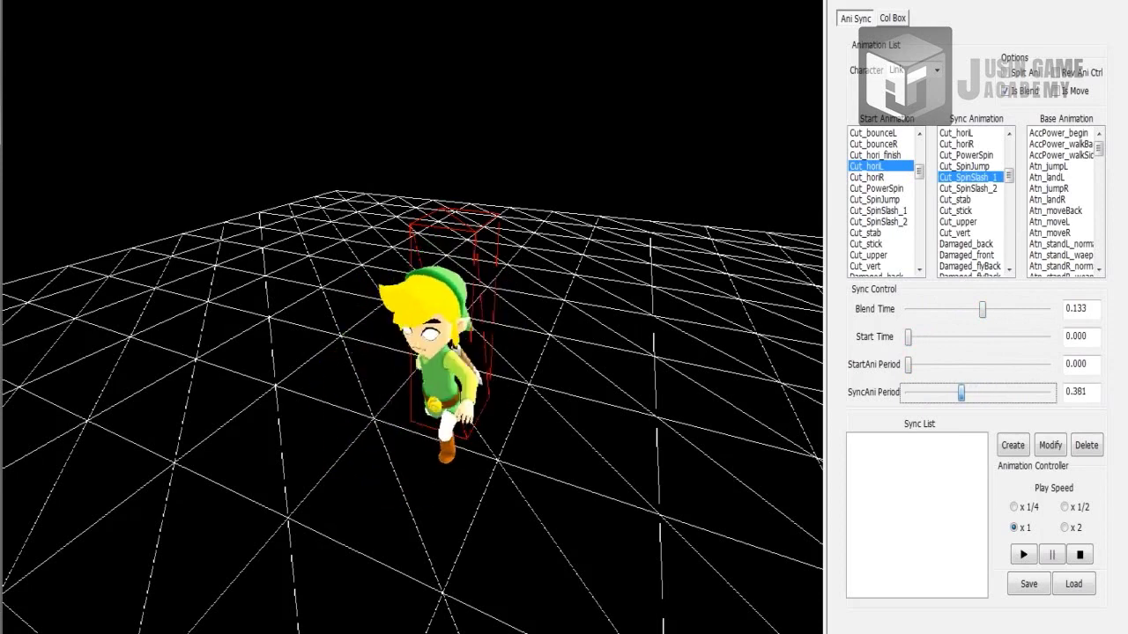
mouse_move(946, 393)
left_mouse_down()
mouse_move(910, 393)
mouse_move(964, 392)
left_mouse_up()
key("Page_Up")
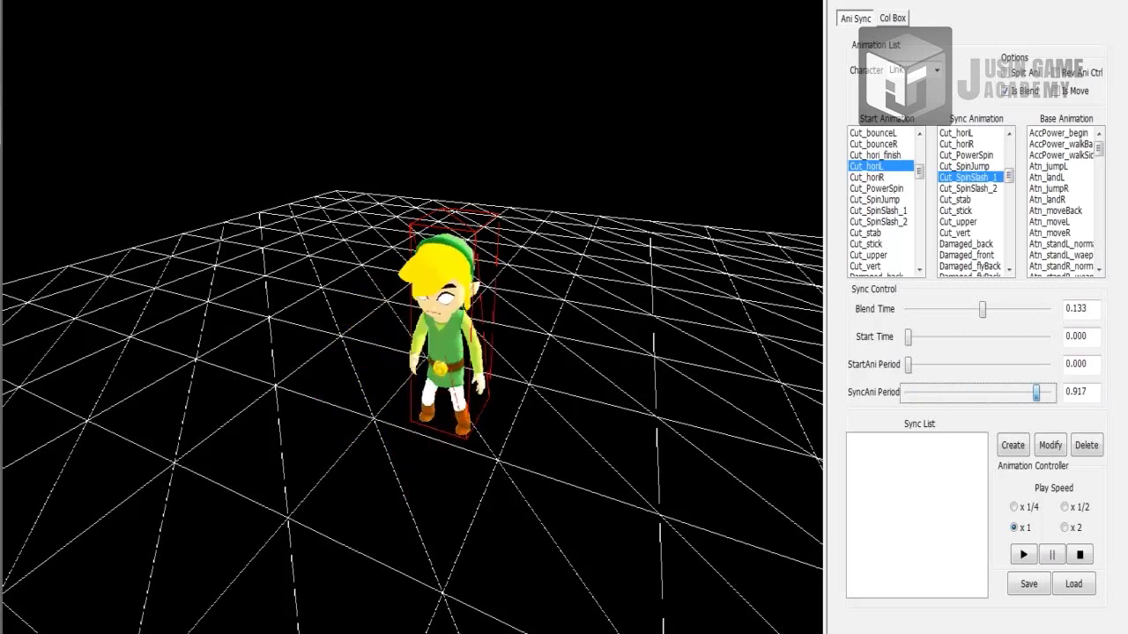
left_click_drag(1036, 393, 907, 393)
left_click(916, 440)
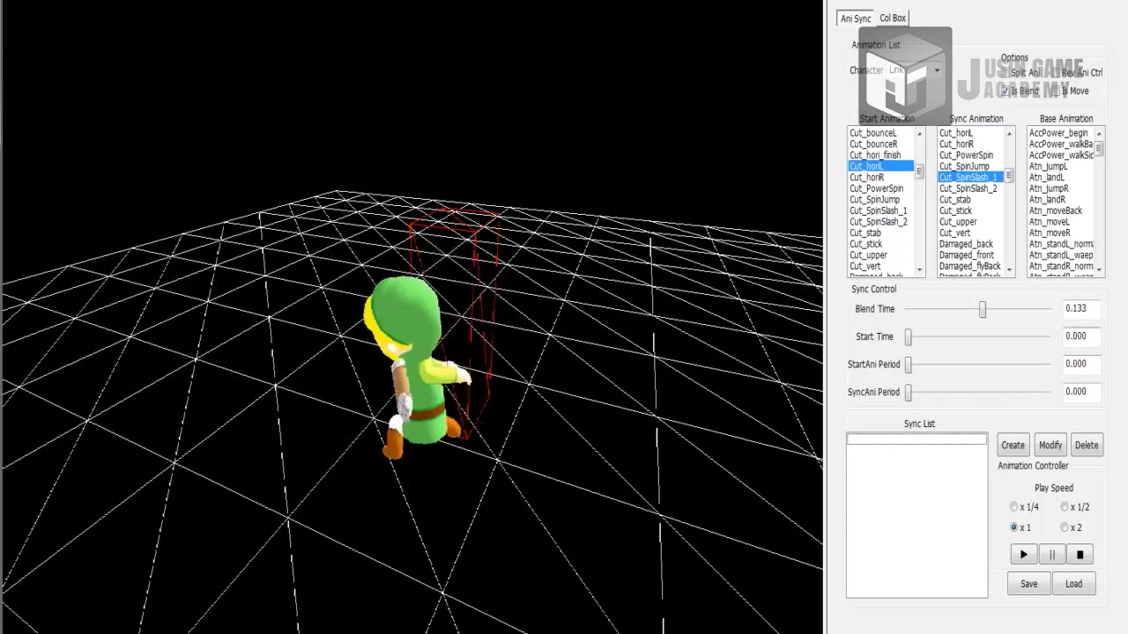
- Set the Blend Time to 0.150, the StartAni Period to 0.100 and the SyncAni Period to 0.030
left_click_drag(1089, 309, 1076, 309)
type("50")
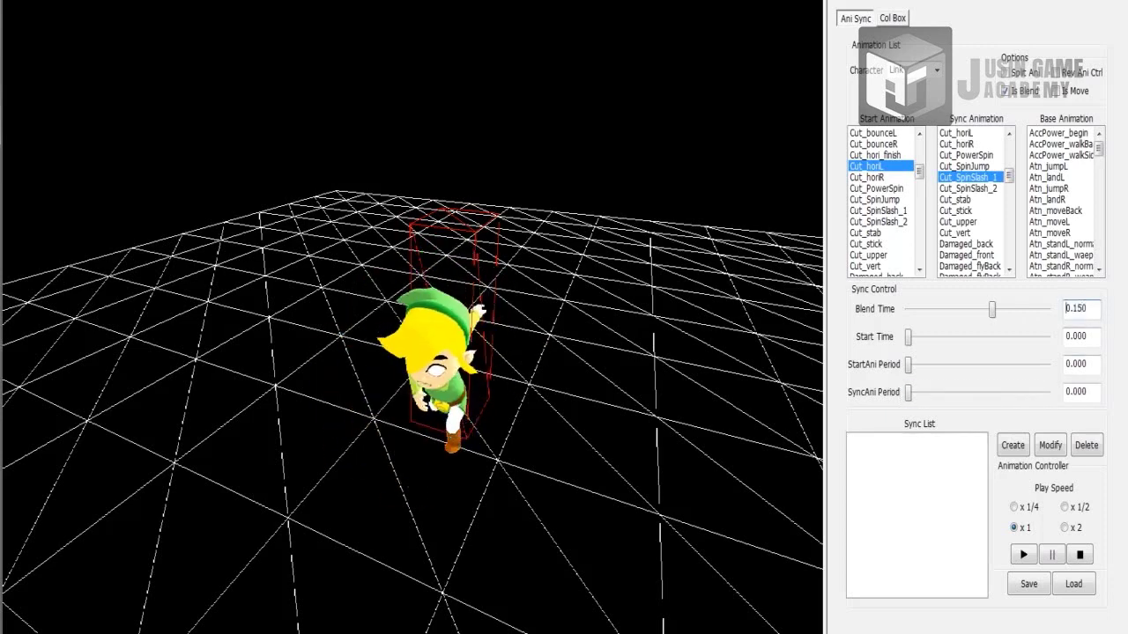
left_click_drag(1090, 364, 1072, 392)
type("1")
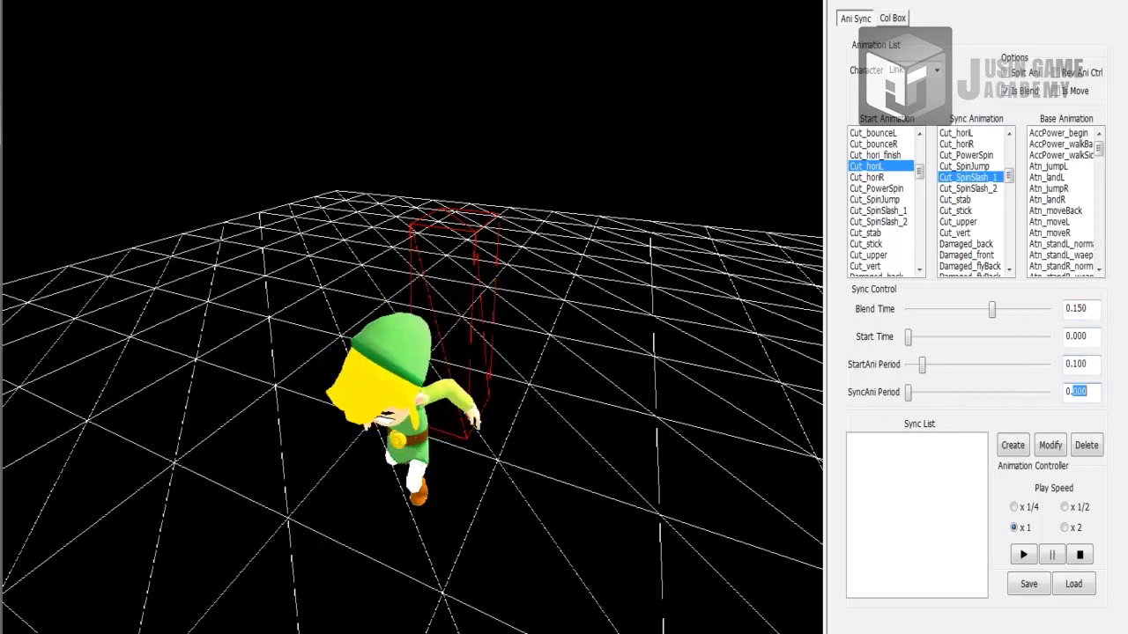
type("03")
key("Return")
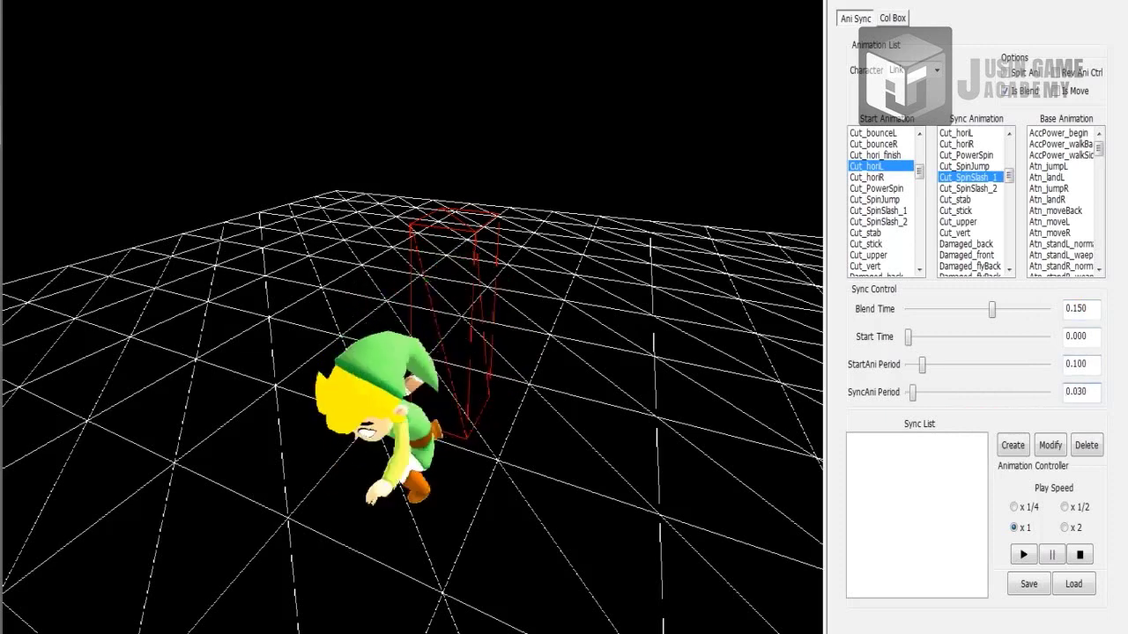
- Preview the blended animation at x 1/4 and x 1/2 speed from a closer view, and restore x 1 playback
left_click(1014, 508)
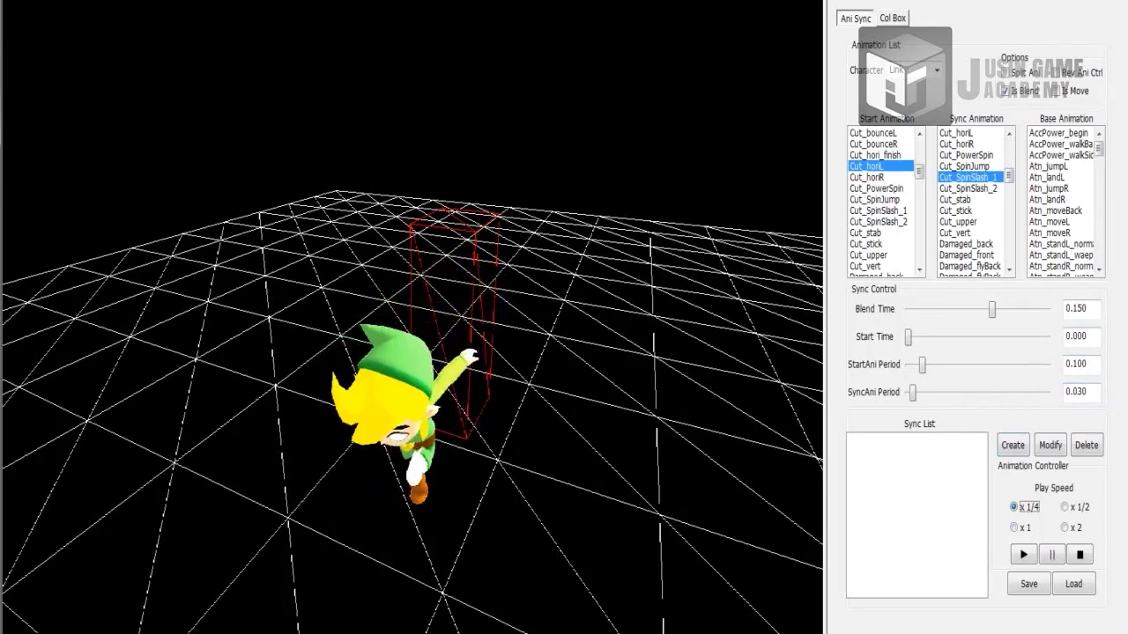
right_click_drag(412, 317, 374, 355)
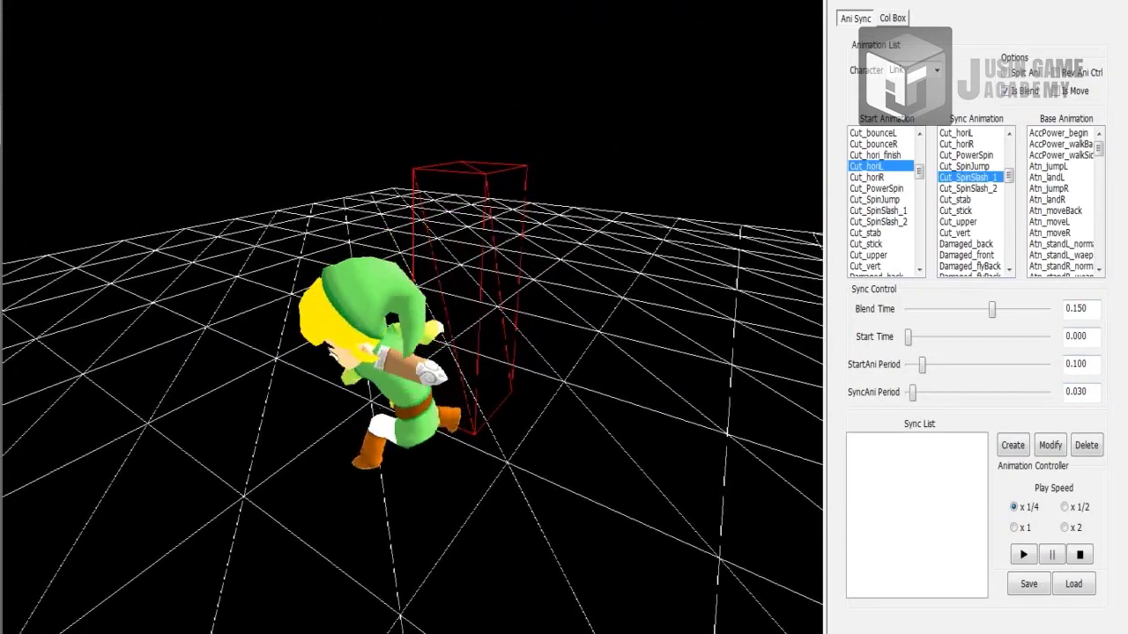
left_click(1075, 507)
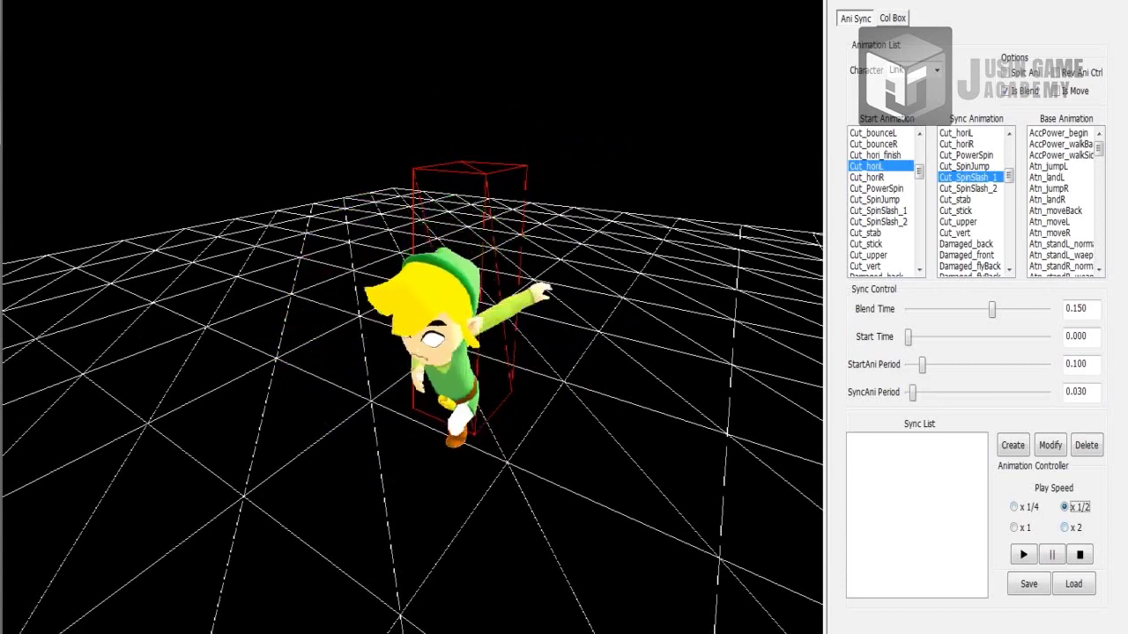
left_click(1072, 527)
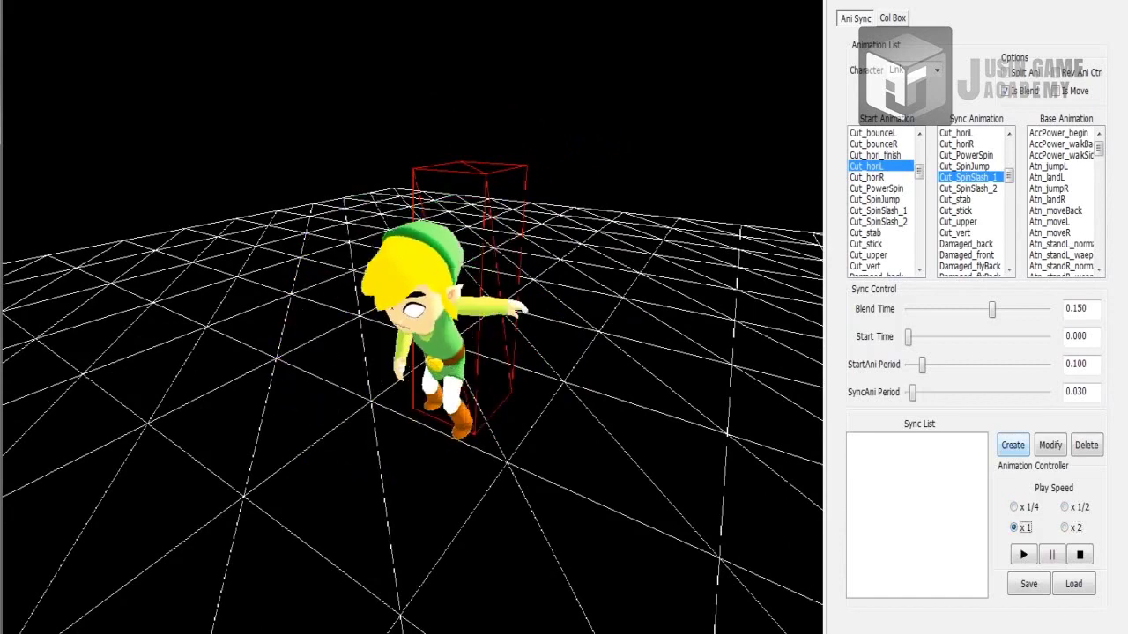
- Create sync entries that pair Cut_horiL with Cut_SpinSlash_1 and with Cut_SpinSlash_2
left_click(1013, 445)
left_click(916, 440)
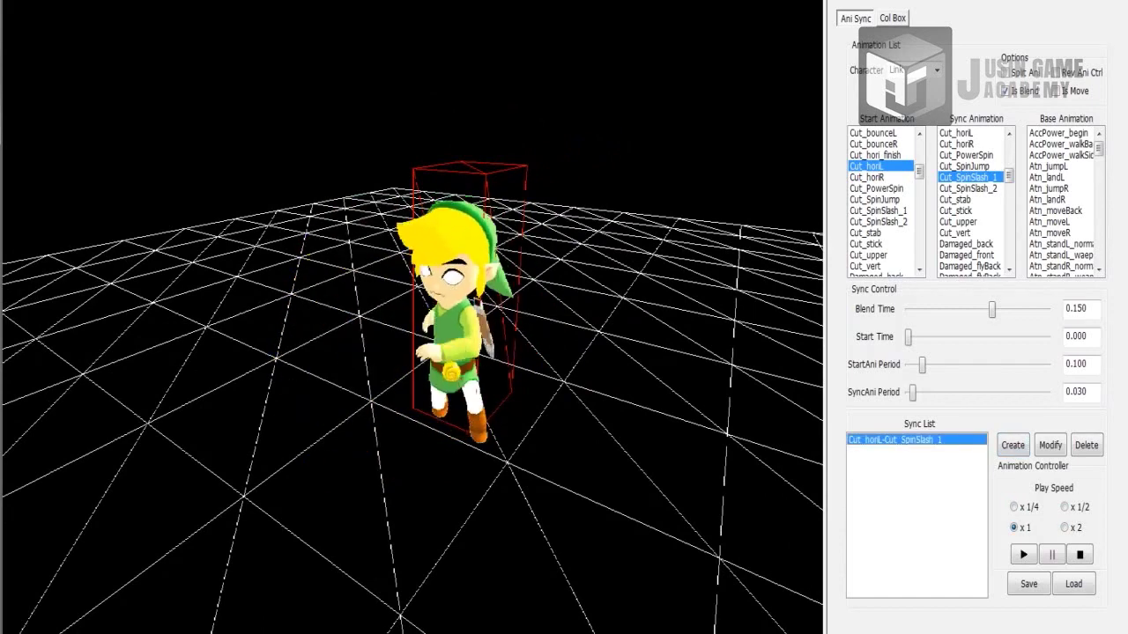
left_click(968, 188)
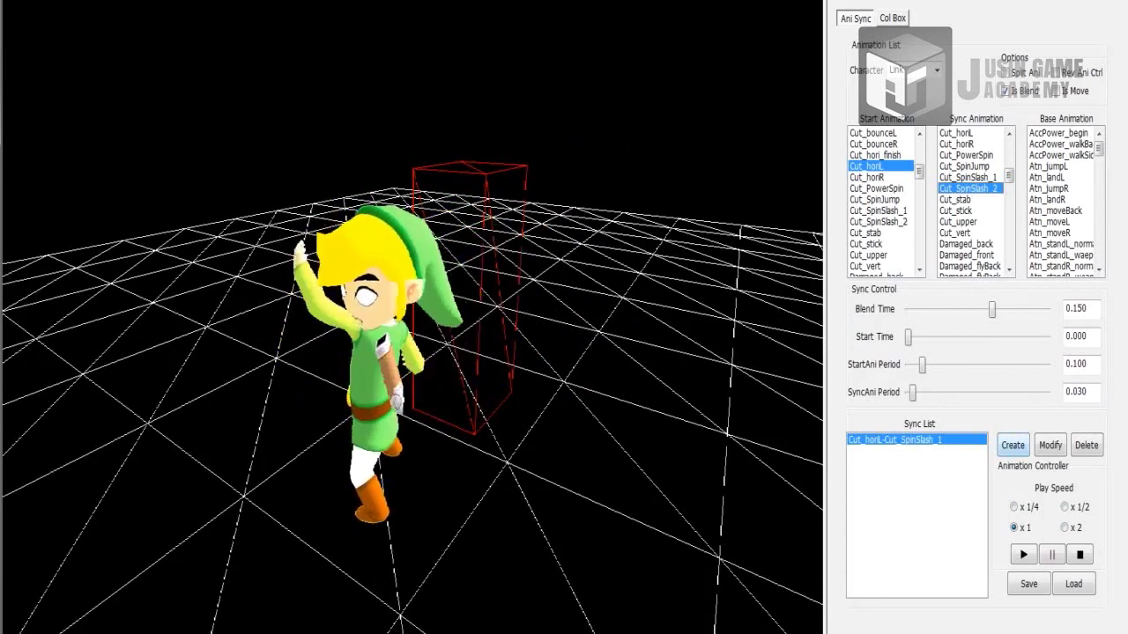
left_click(1014, 445)
left_click(916, 451)
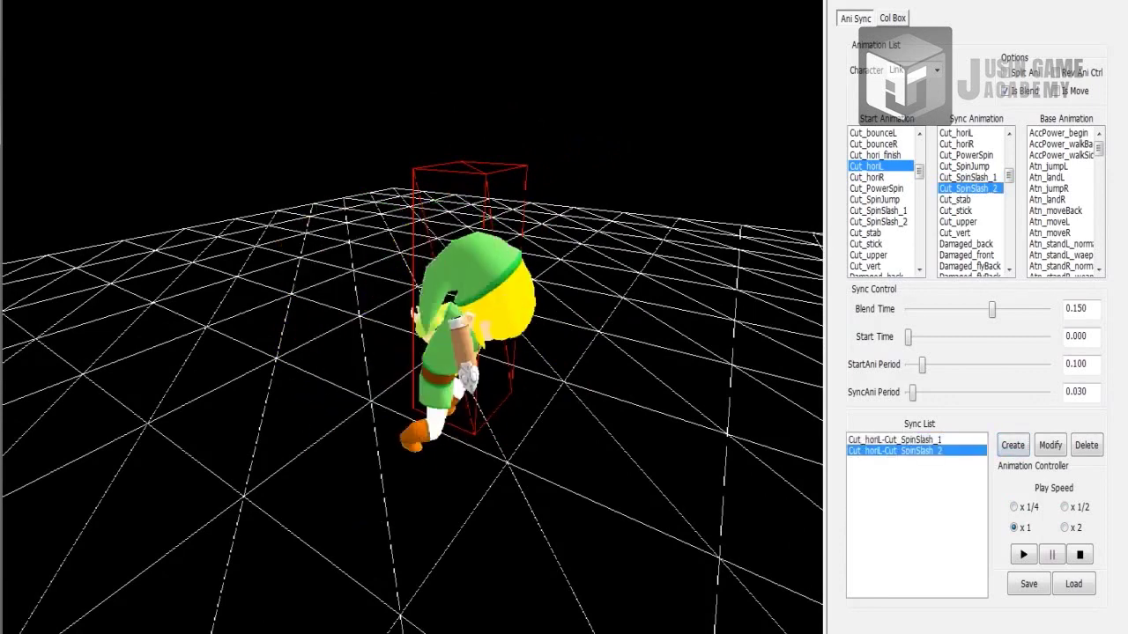
- Modify the Cut_horiL-Cut_SpinSlash_2 sync entry to use a Blend Time of 0.050
left_click_drag(992, 310, 928, 309)
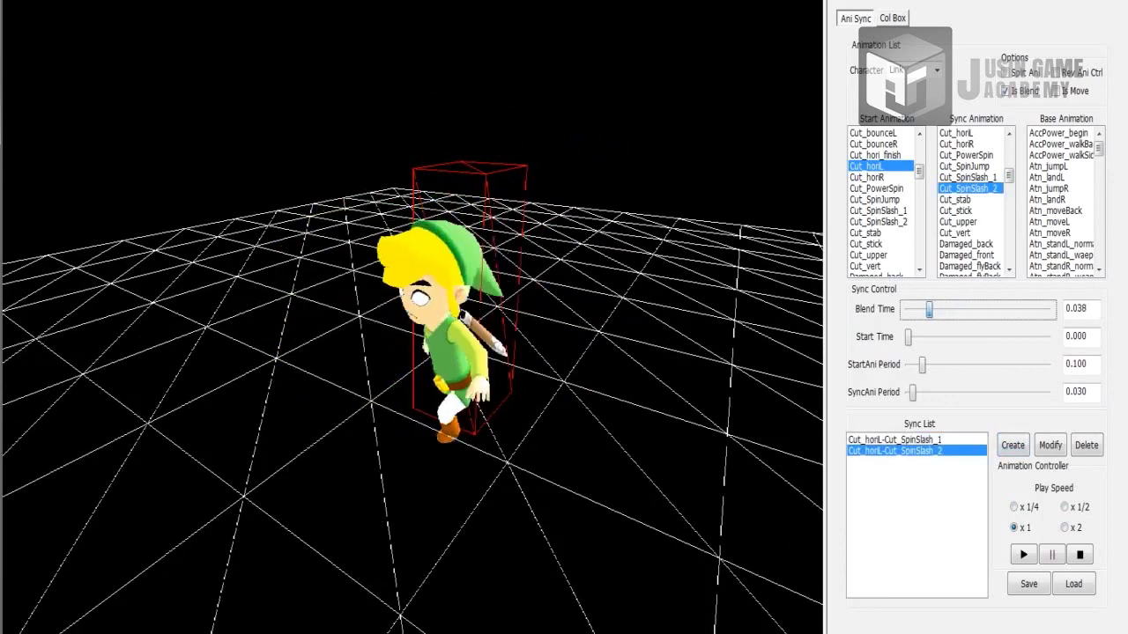
left_click_drag(1089, 309, 1075, 309)
type("50")
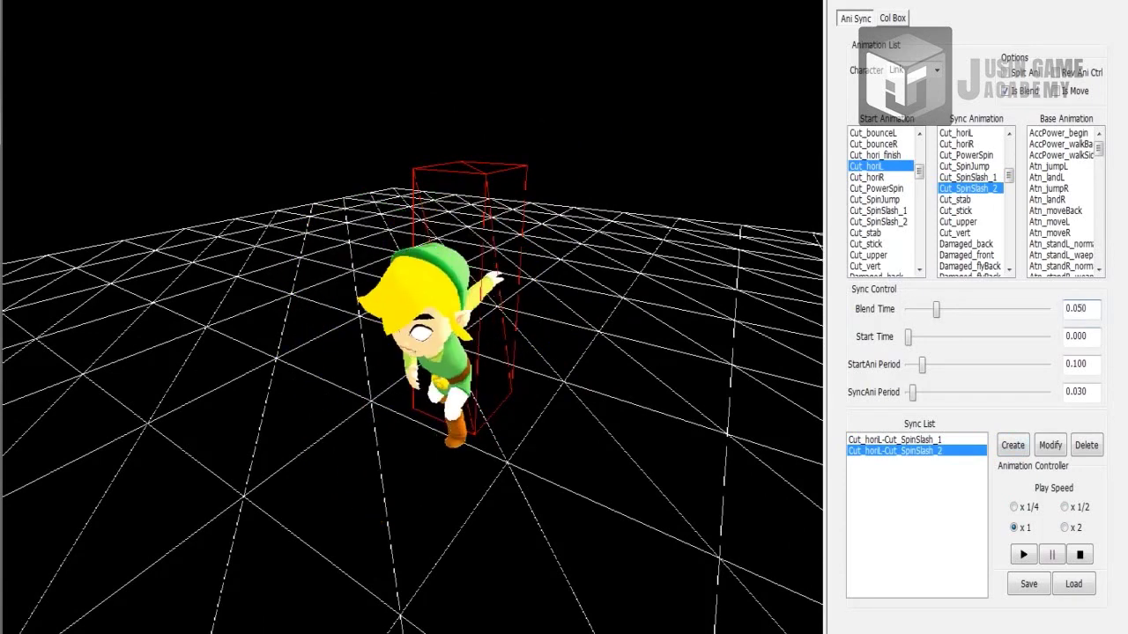
left_click(1051, 446)
left_click(916, 440)
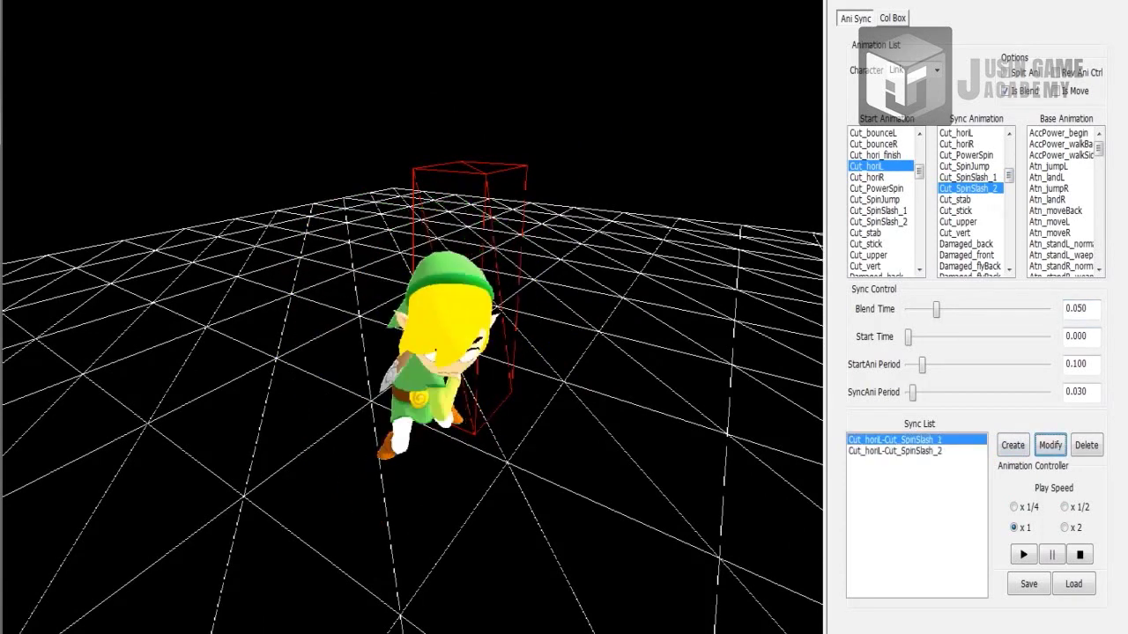
- Delete the Cut_horiL-Cut_SpinSlash_2 sync entry and select the Cut_horiL-Cut_SpinSlash_1 entry
left_click(916, 451)
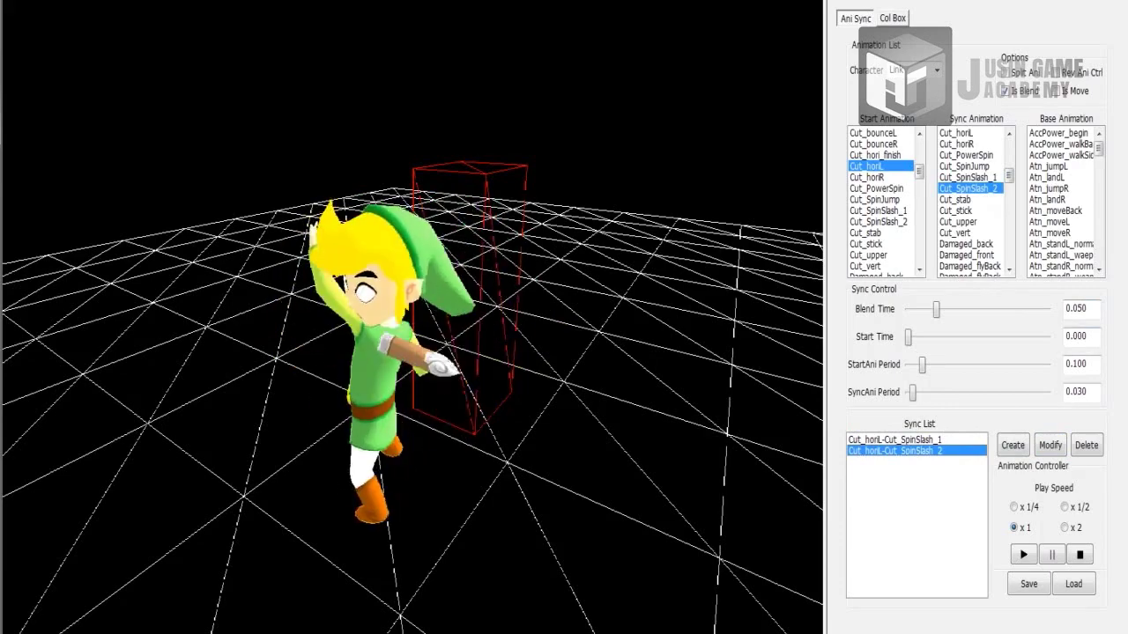
left_click(1086, 445)
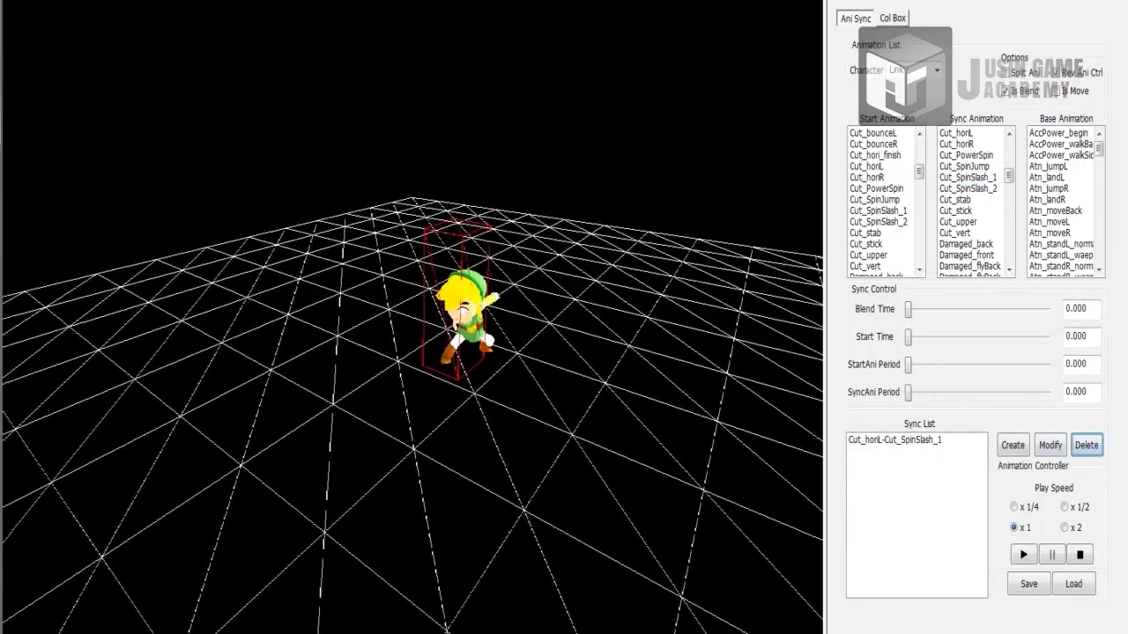
left_click(916, 439)
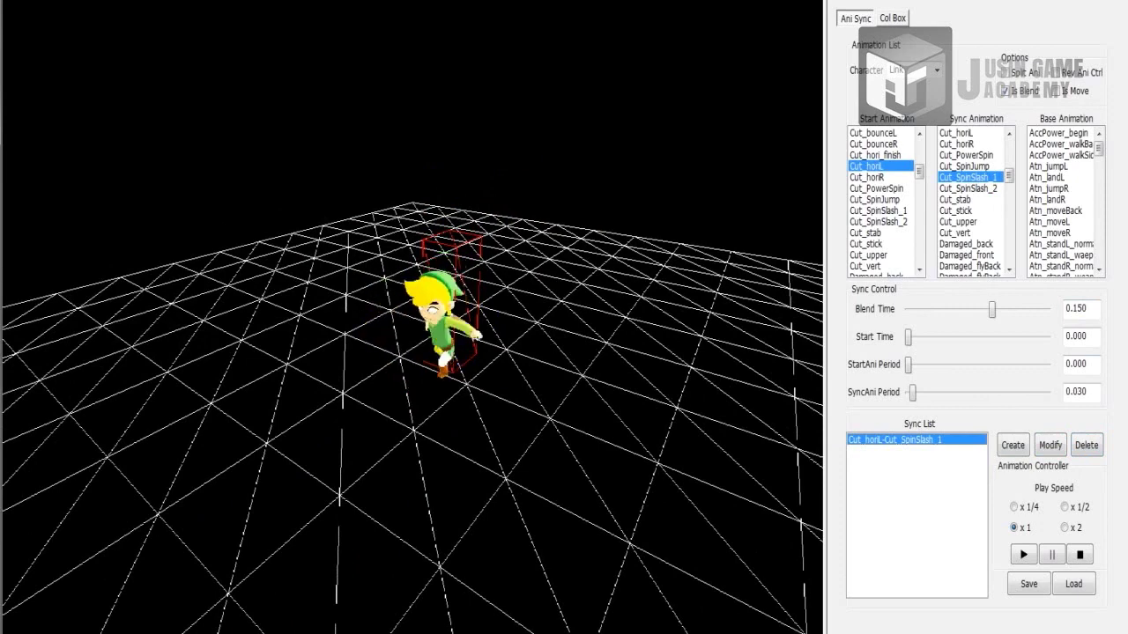
- Save the sync list as a SYNC file named Test in the AnimationSync folder
left_click(1028, 584)
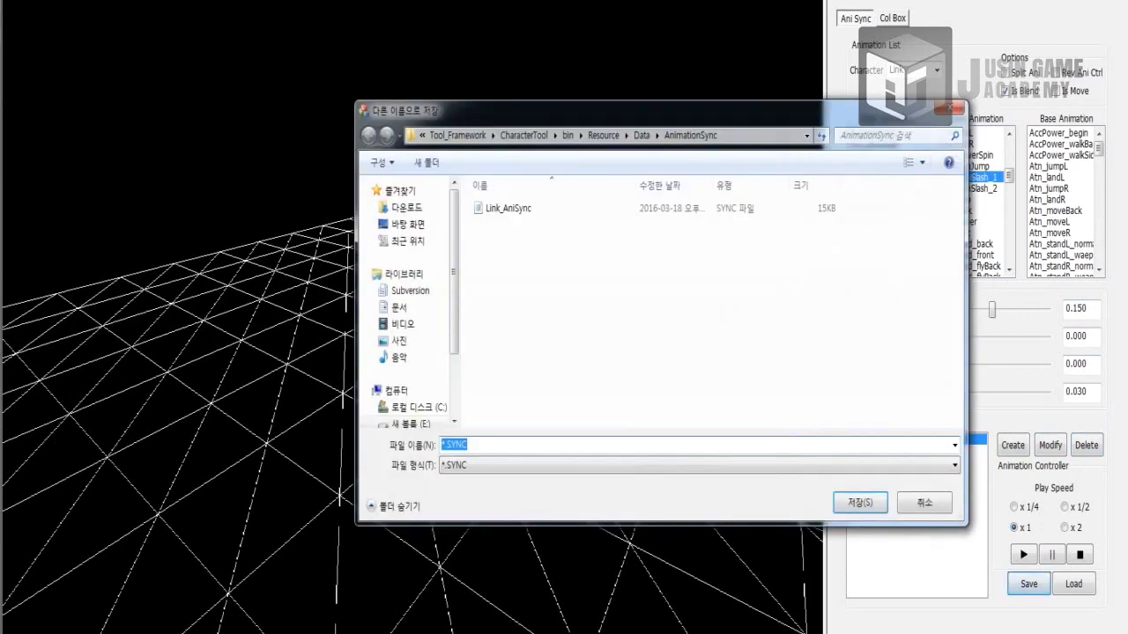
type("Test")
key("Return")
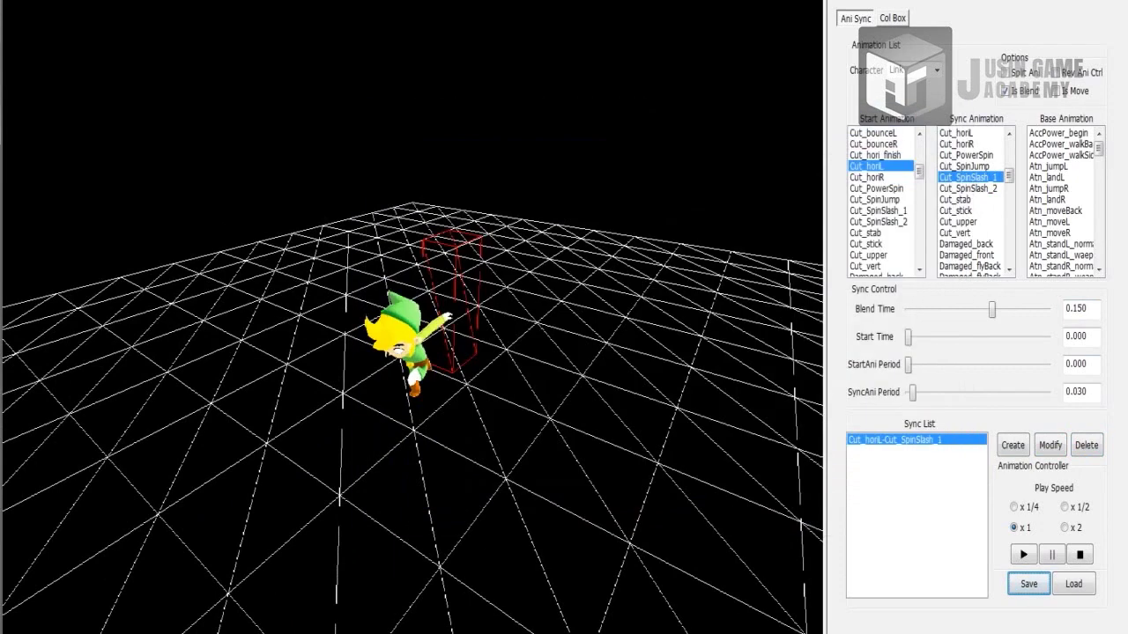
- Delete the remaining sync entry, load the Test SYNC file and select its Cut_horiL-Cut_SpinSlash_1 entry
left_click(1087, 445)
left_click(1073, 583)
double_click(495, 225)
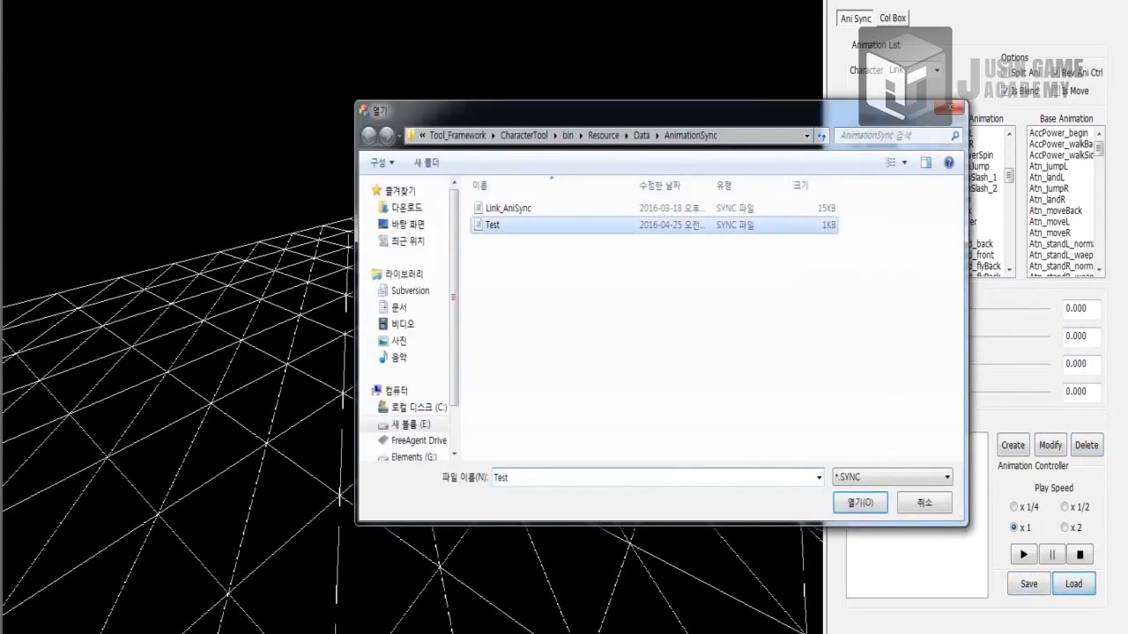
left_click(895, 440)
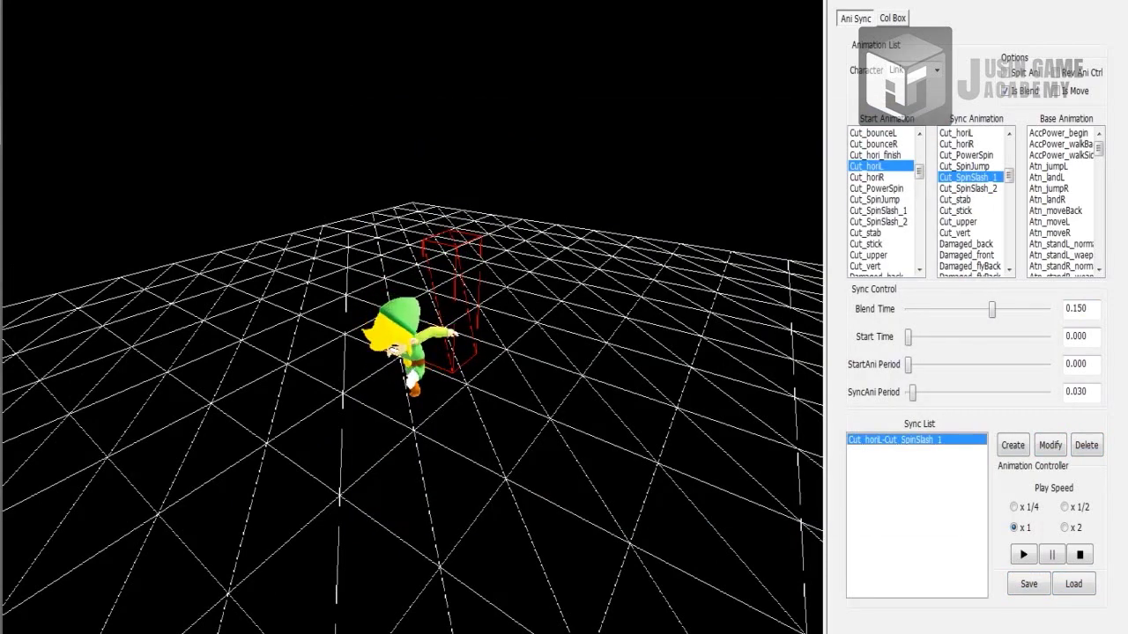
- Choose Run_stick as the start animation
left_click_drag(919, 171, 919, 235)
scroll(881, 203, "down", 5)
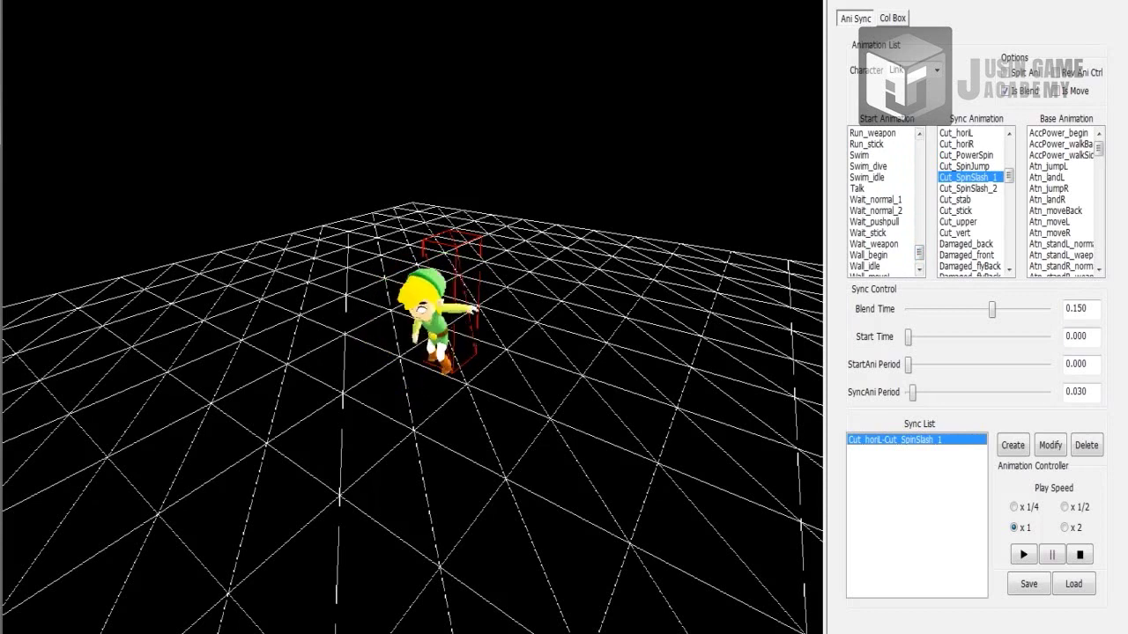
left_click_drag(919, 252, 919, 246)
left_click(873, 200)
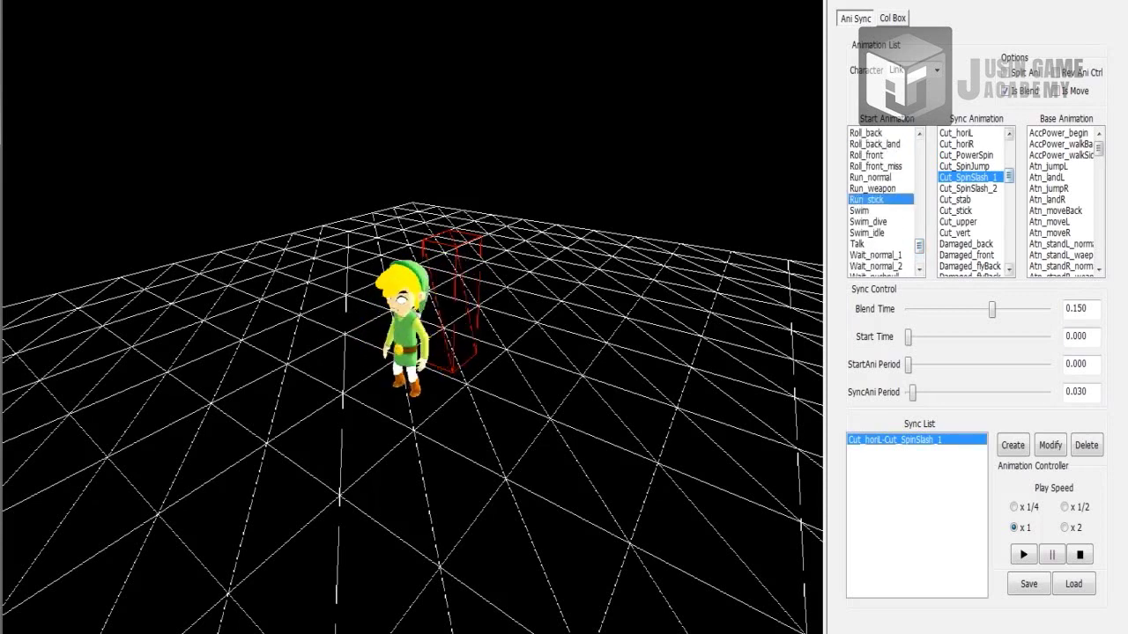
scroll(976, 203, "down", 5)
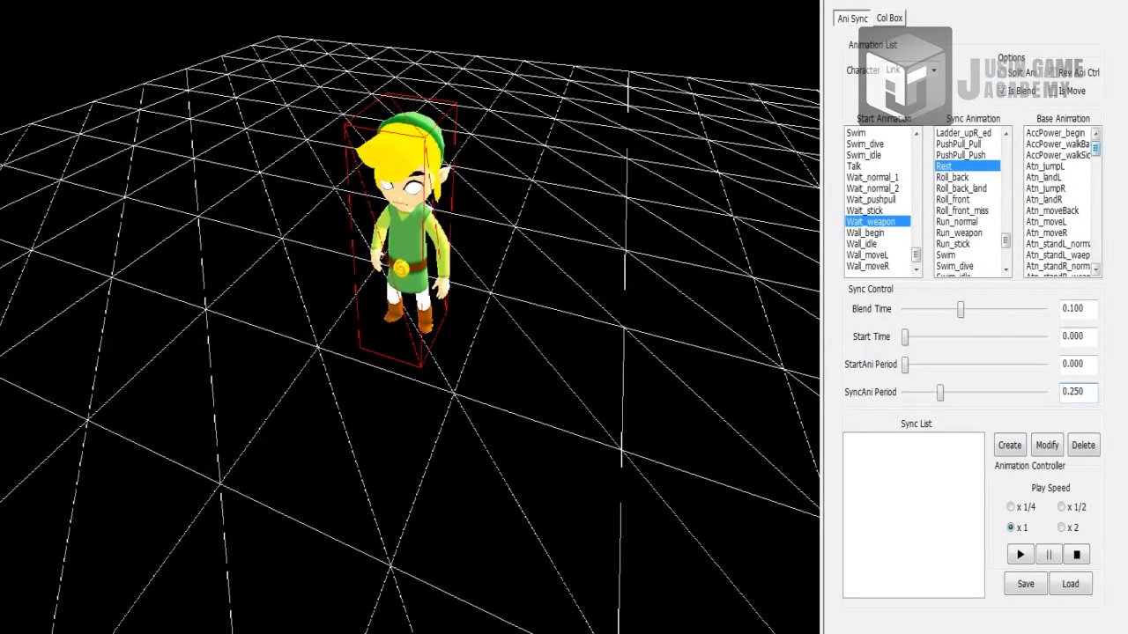
- Apply Run_weapon as the base animation with Split Ani enabled, alongside the Wait_weapon and Rest animations
left_click_drag(1095, 149, 1095, 249)
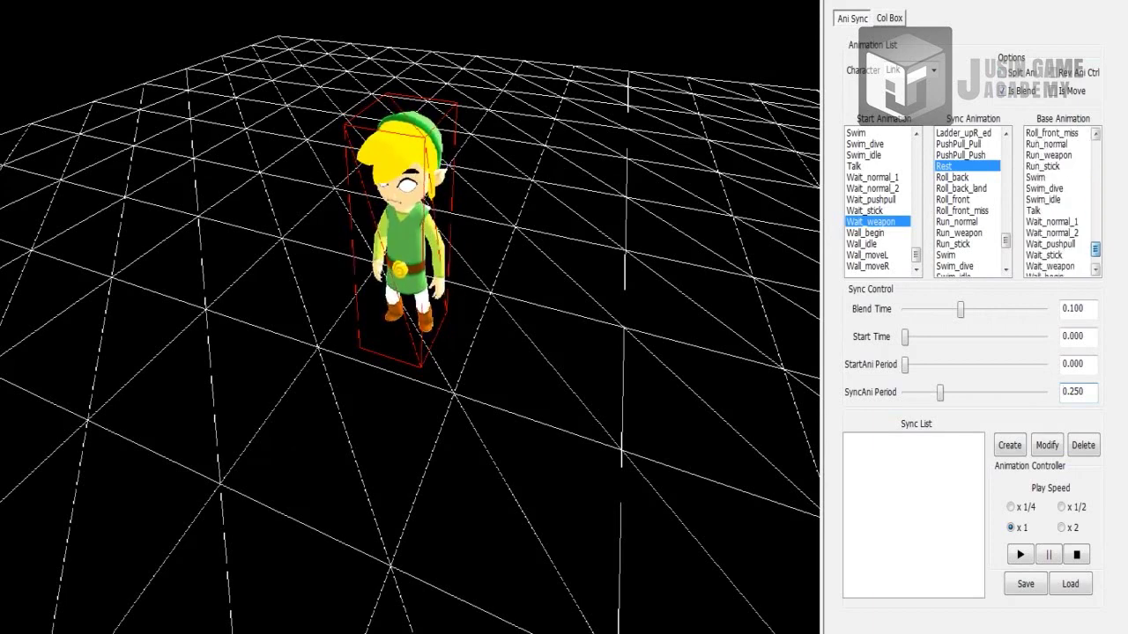
left_click(1048, 155)
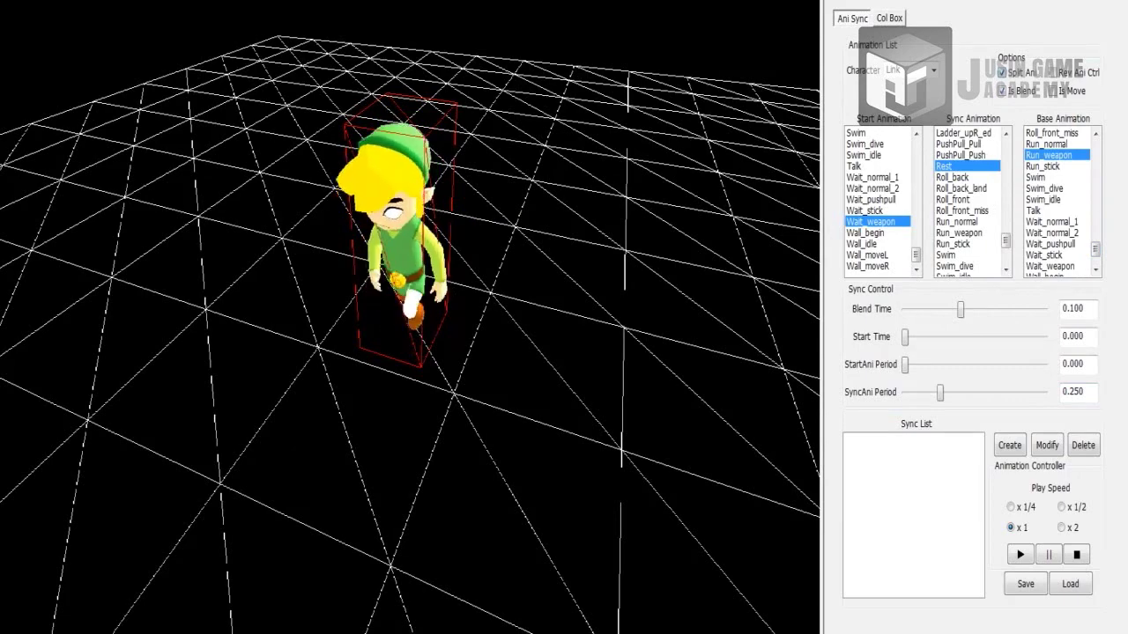
key("w")
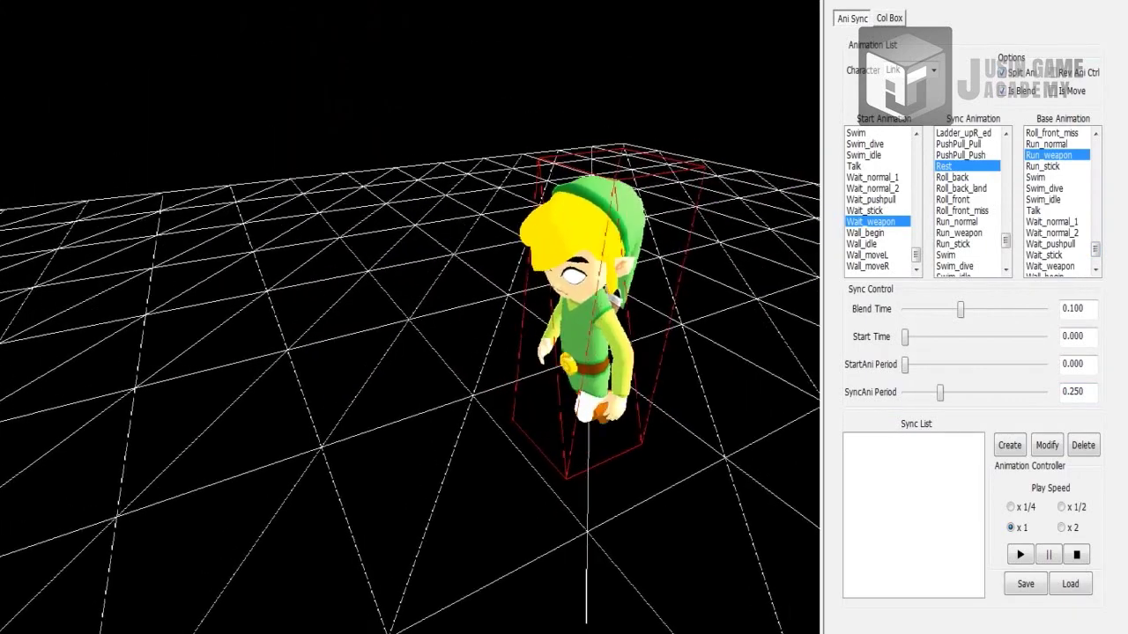
key("d")
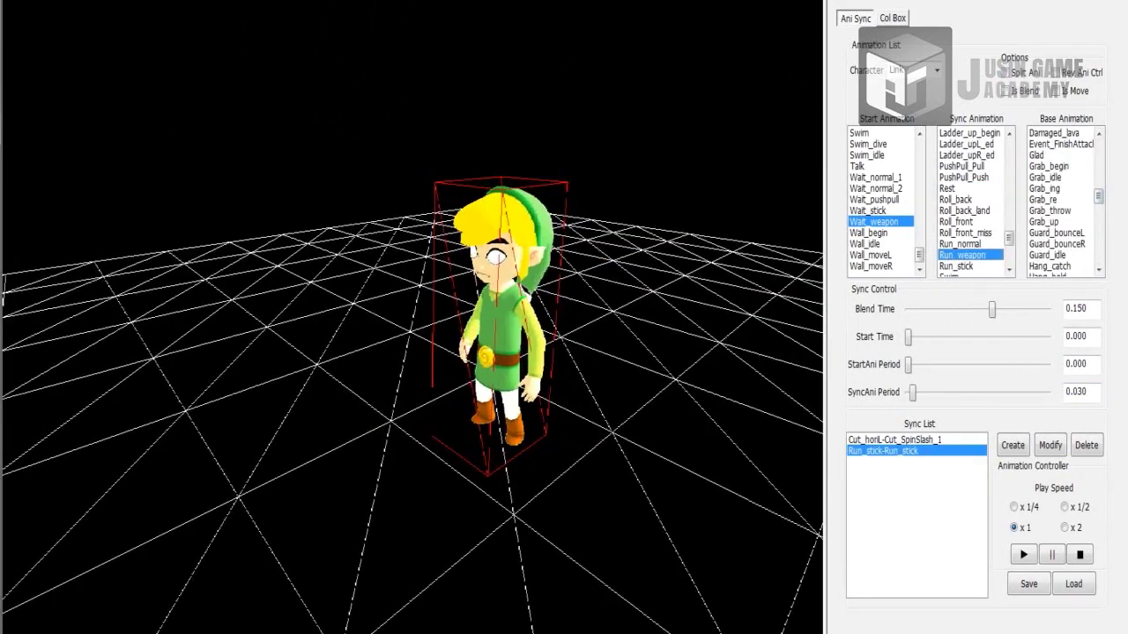
- Choose Grab_idle as the base animation with Split Ani and Rev Ani Ctrl enabled
left_click(1045, 177)
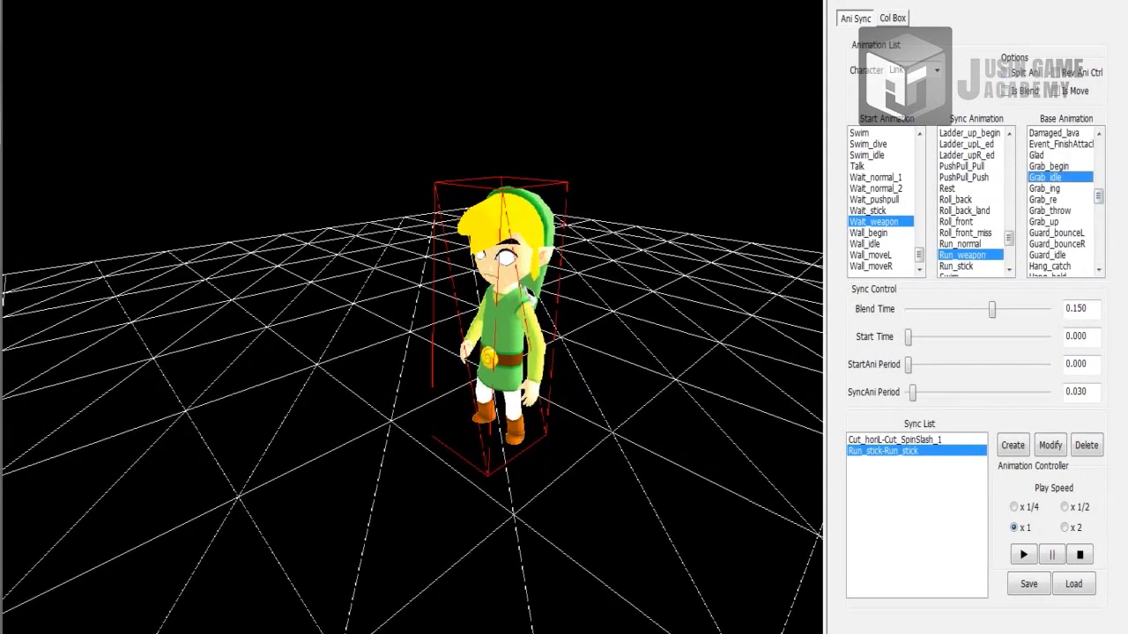
left_click(1068, 73)
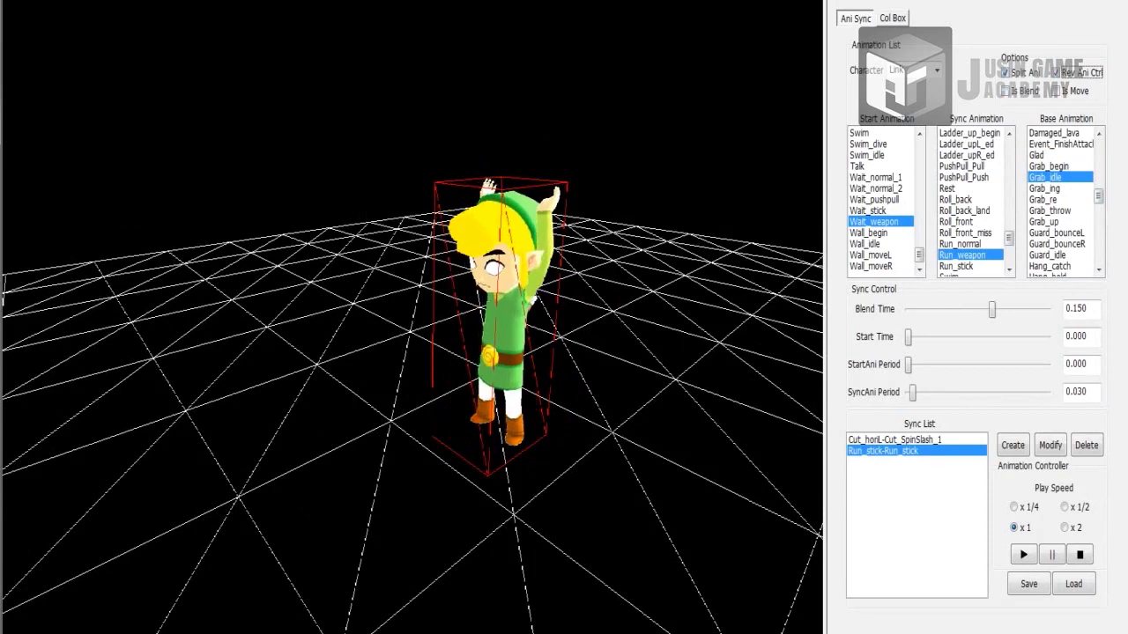
- Preview Grab_idle as both the start and sync animation with Split Ani and Rev Ani Ctrl turned off
left_click_drag(919, 255, 919, 195)
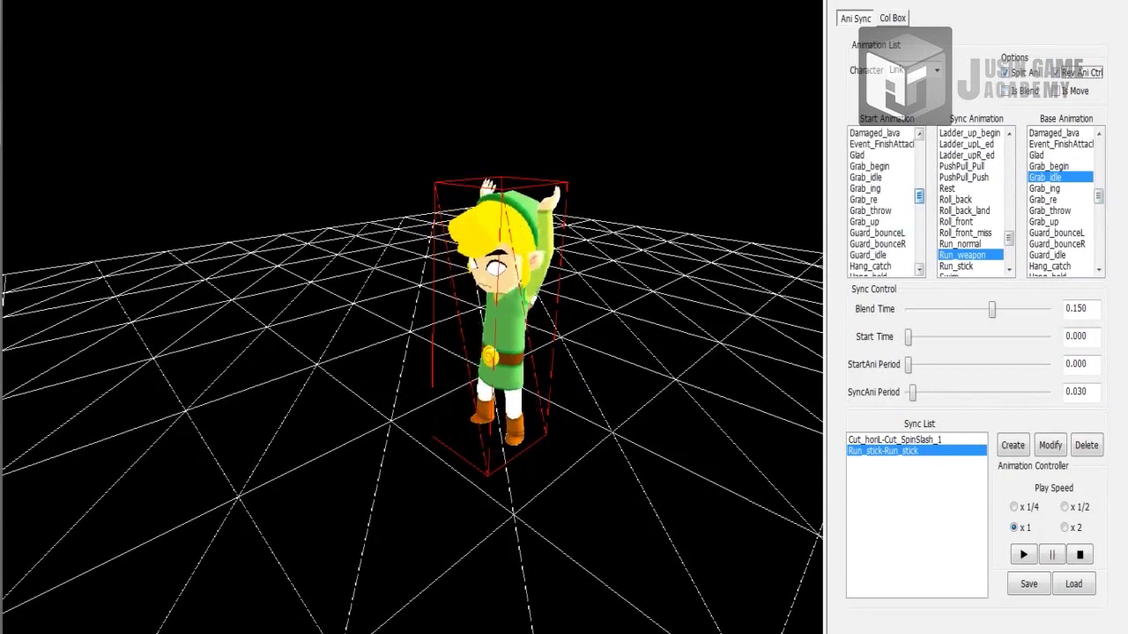
left_click_drag(1009, 238, 1009, 202)
scroll(973, 203, "up", 2)
left_click(1022, 73)
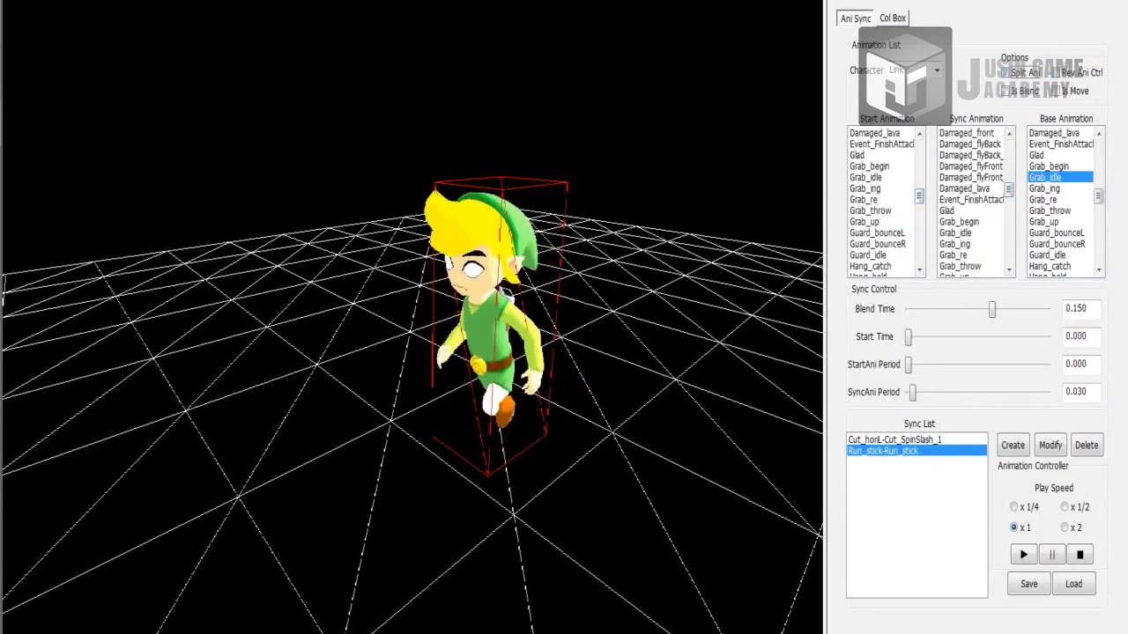
left_click(867, 178)
left_click(956, 234)
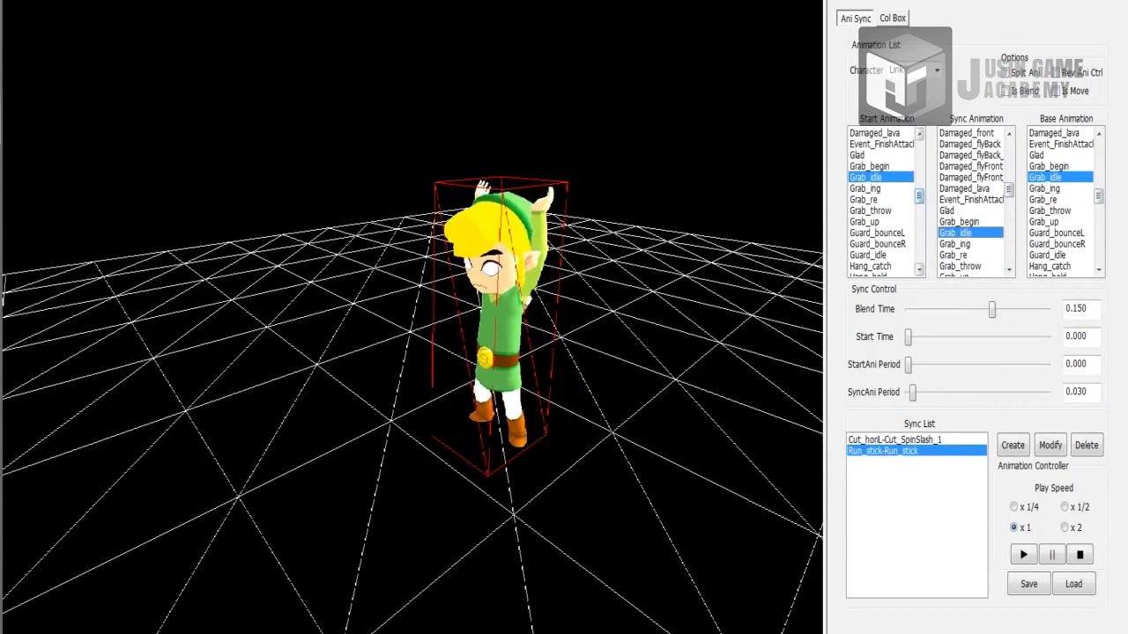
- Choose Wait_weapon as start and Run_weapon as sync animation, with Split Ani, Rev Ani Ctrl and Is Blend enabled
left_click_drag(1009, 191, 1008, 195)
left_click_drag(919, 196, 918, 256)
left_click(1057, 73)
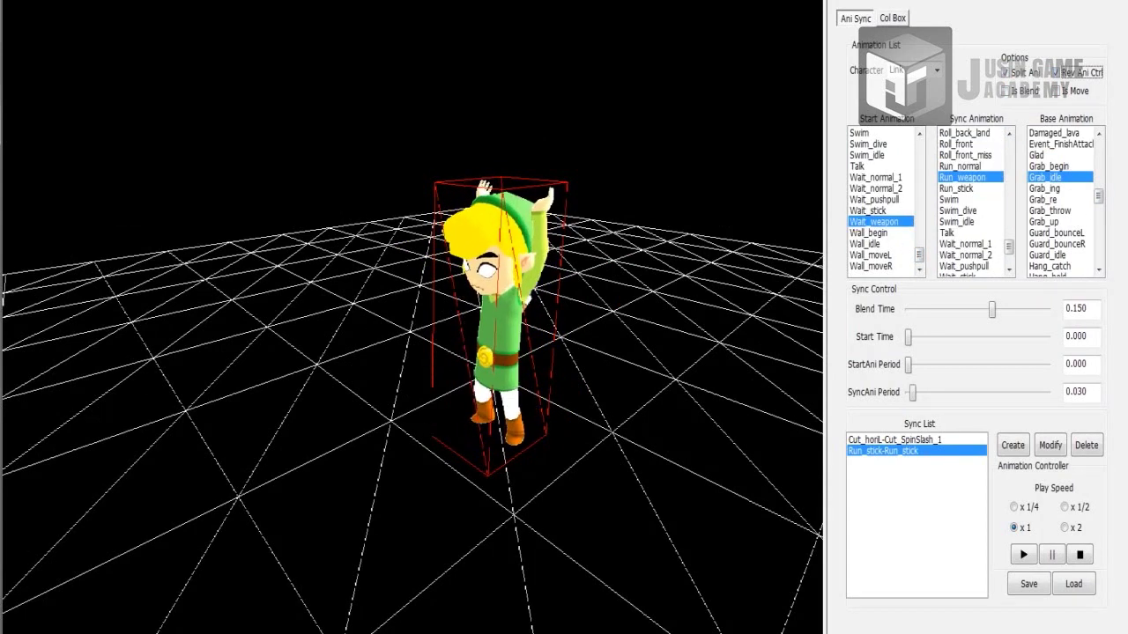
left_click(1006, 92)
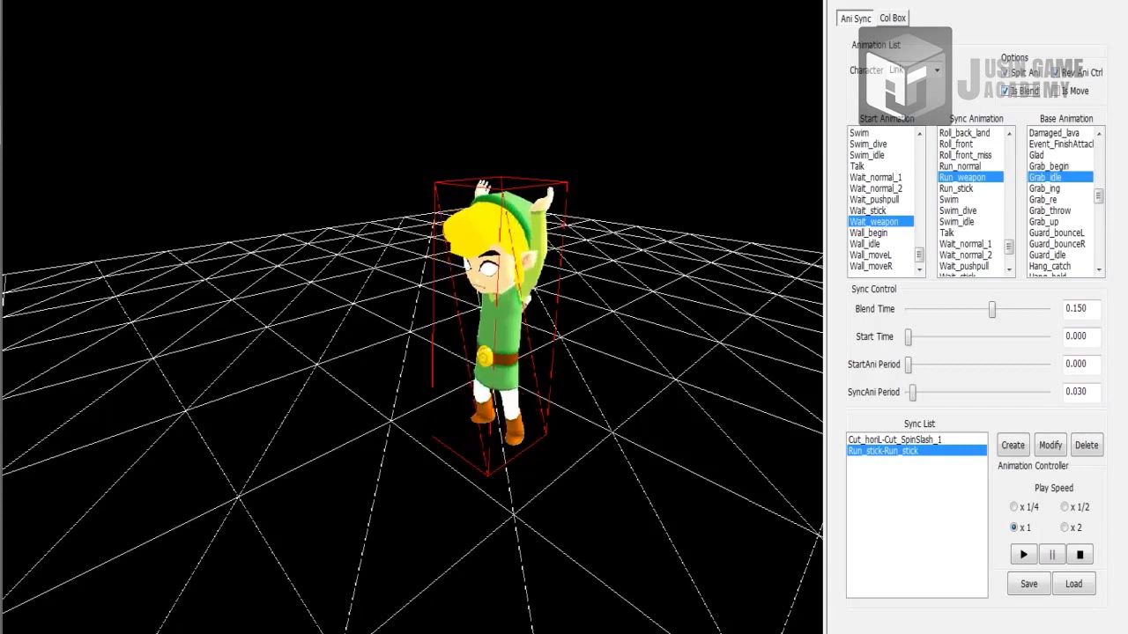
- Set the StartAni Period to 0.200 and create a sync entry from Wait_weapon to Run_weapon
left_click(936, 365)
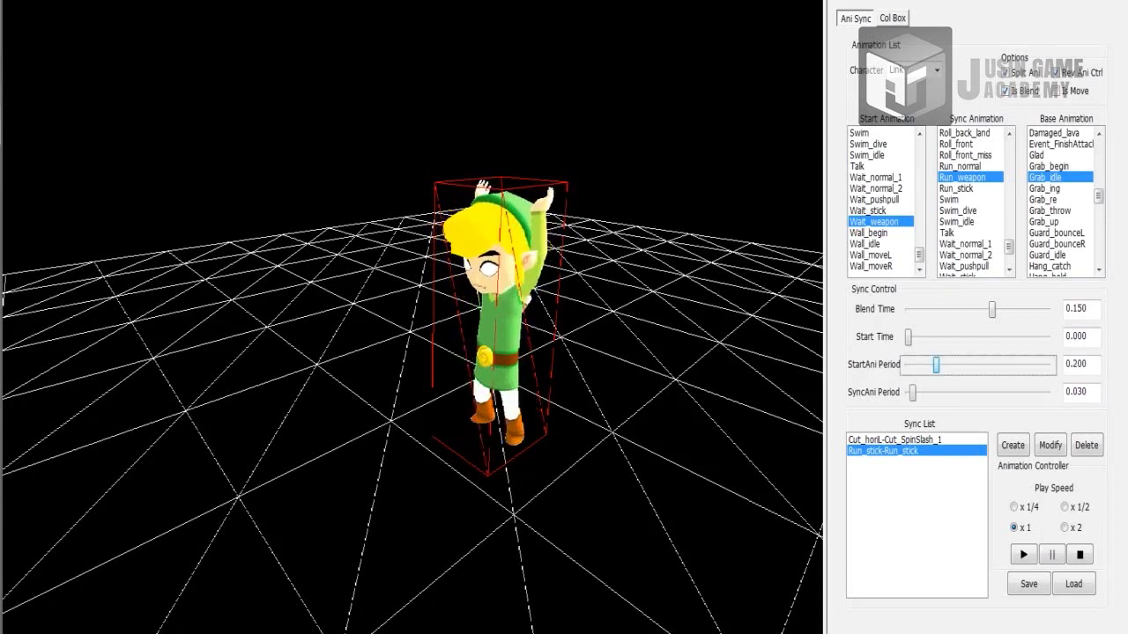
left_click(1012, 444)
left_click(917, 461)
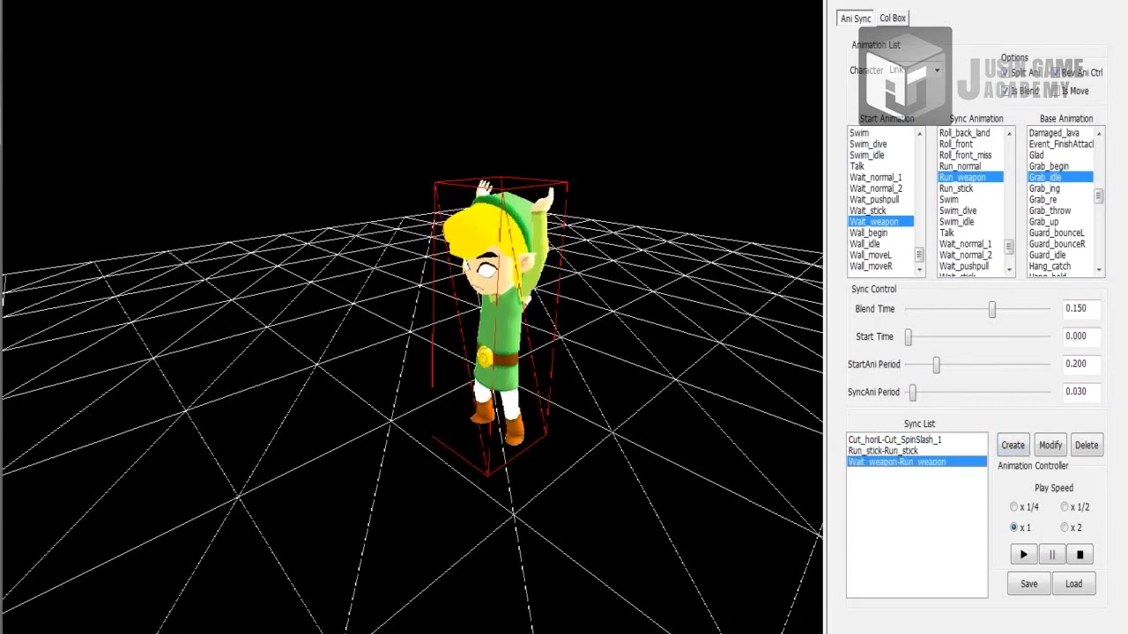
- Preview the Run_stick-Run_stick, Cut_horiL-Cut_SpinSlash_1 and Wait_weapon-Run_weapon entries of the sync list
left_click(917, 451)
left_click(908, 440)
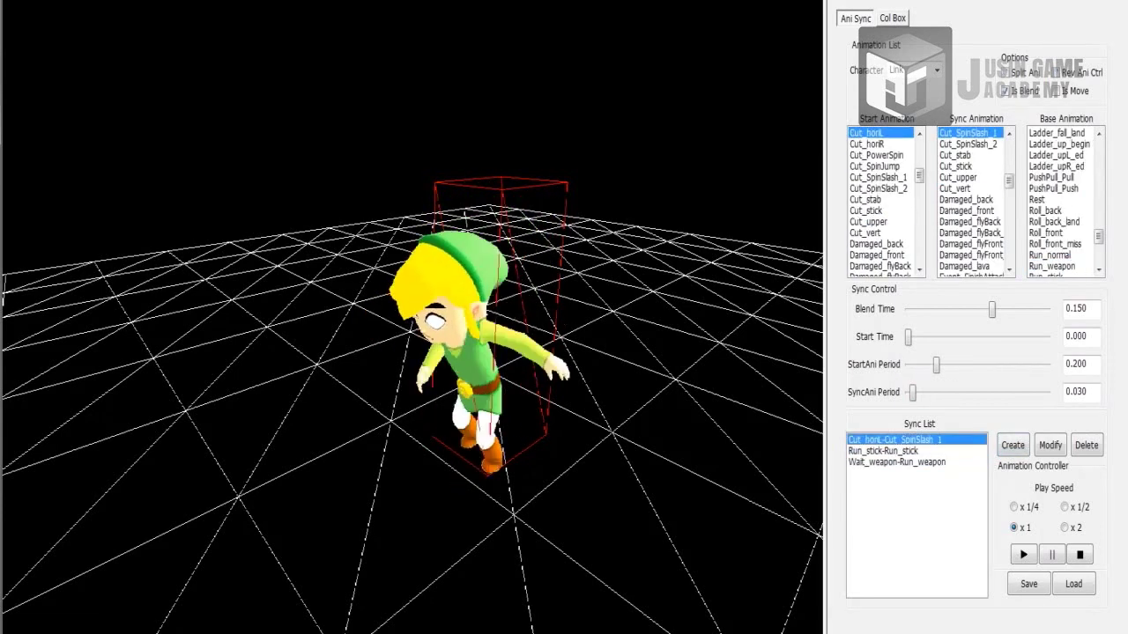
left_click(907, 461)
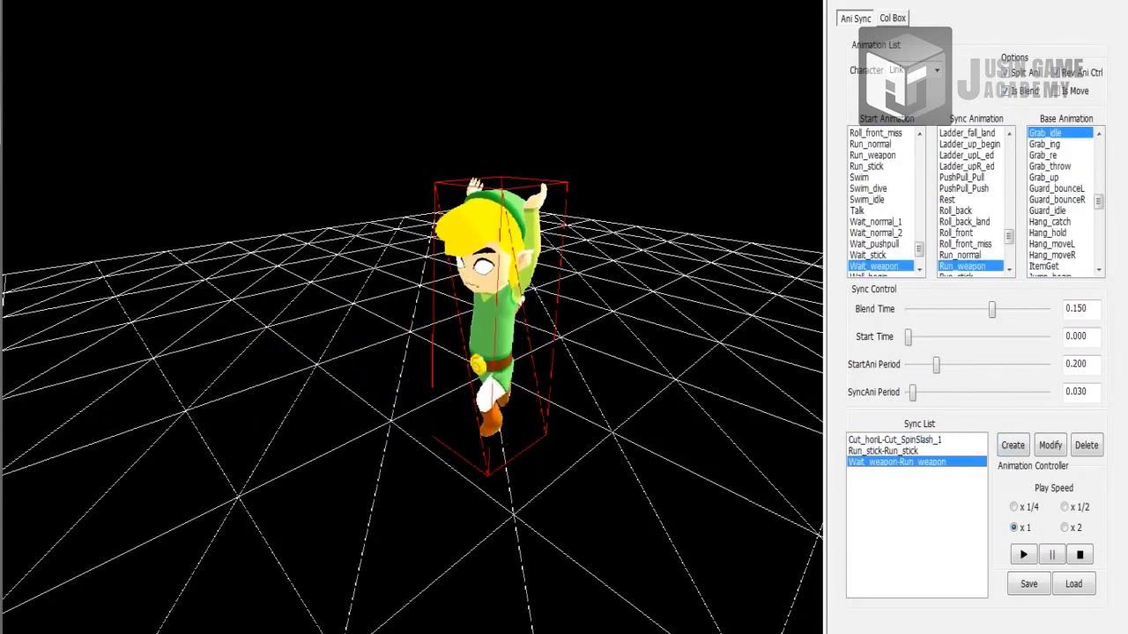
- Save the sync list over the existing Test SYNC file
left_click(1028, 584)
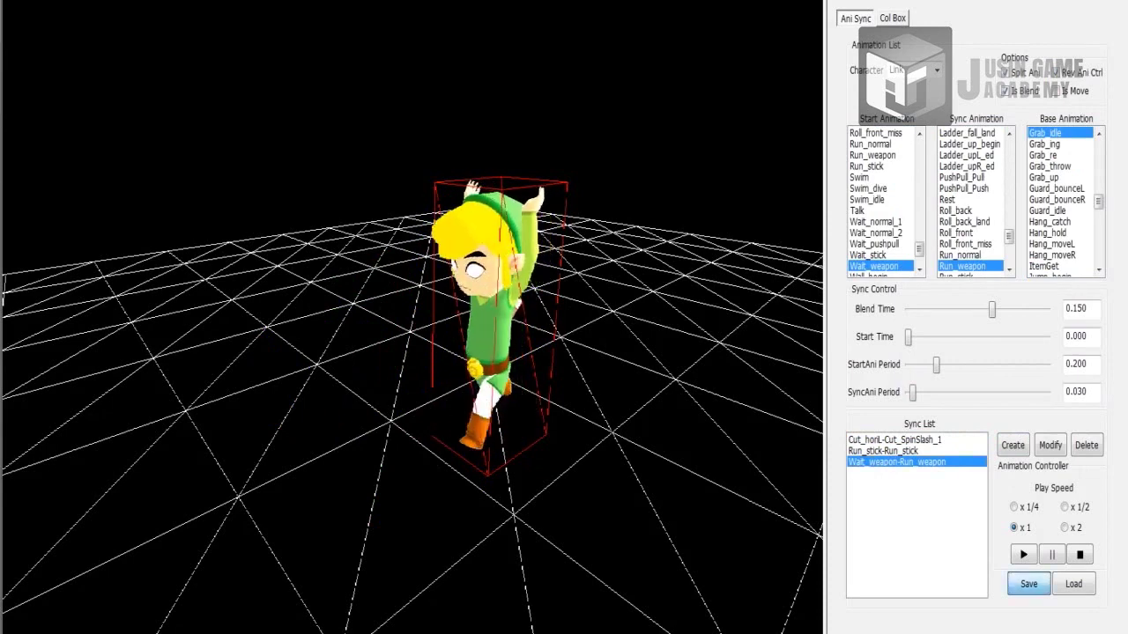
double_click(494, 225)
left_click(590, 351)
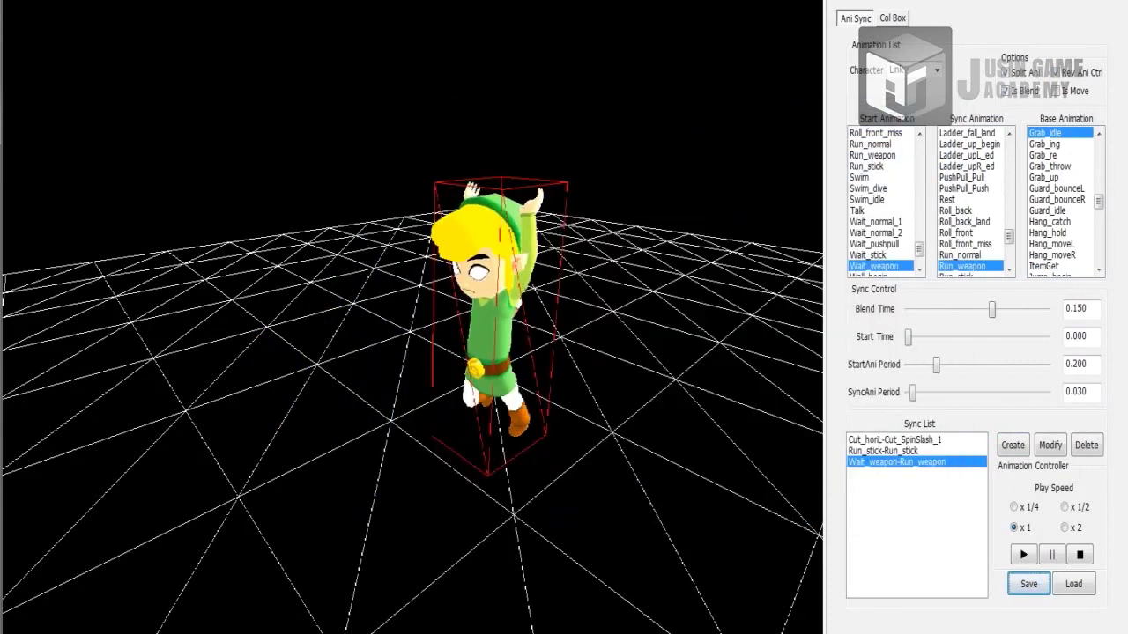
- Delete all entries from the sync list and load them back from the Test SYNC file
left_click(1086, 445)
left_click(908, 440)
left_click(1087, 445)
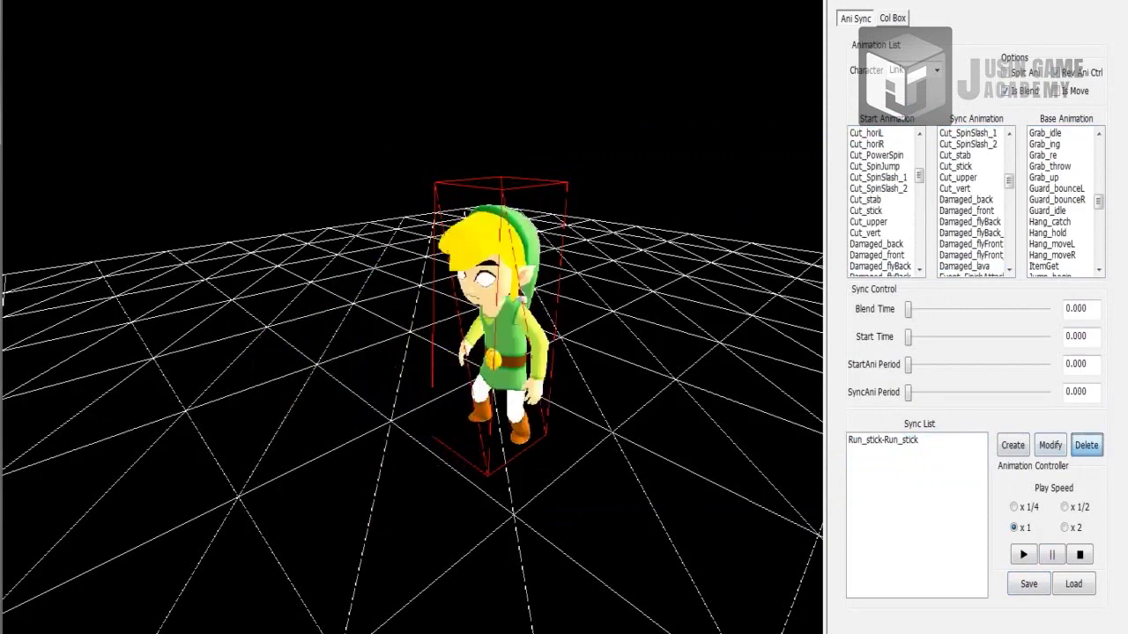
left_click(908, 440)
left_click(1086, 445)
left_click(1073, 584)
double_click(494, 226)
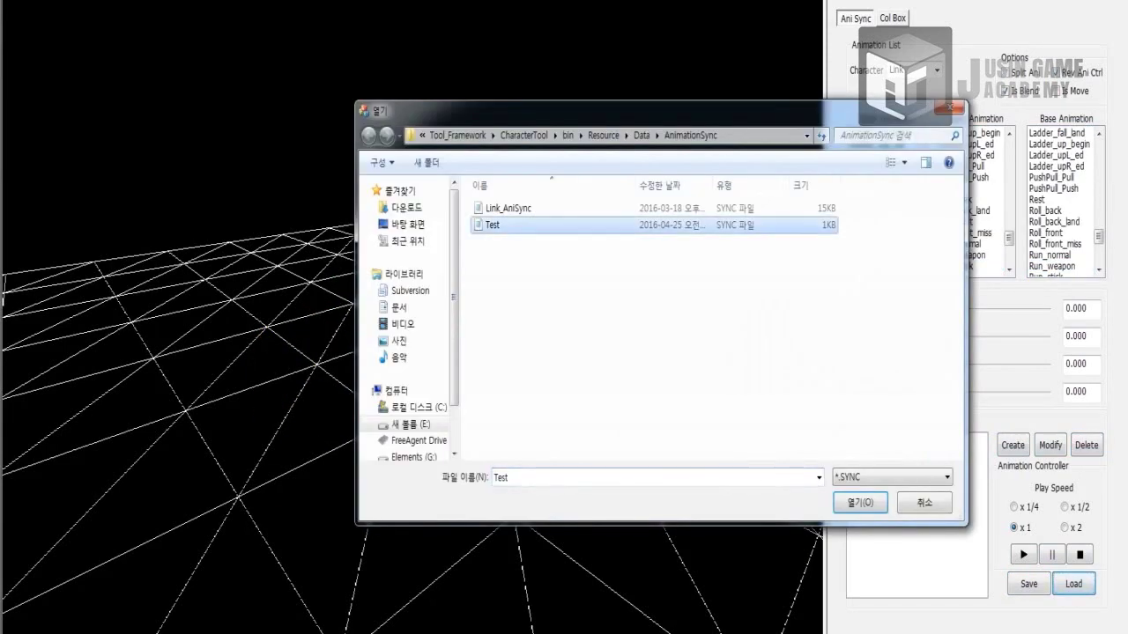
- Select the Wait_weapon-Run_weapon entry and choose Wait_weapon as the sync animation
left_click(907, 462)
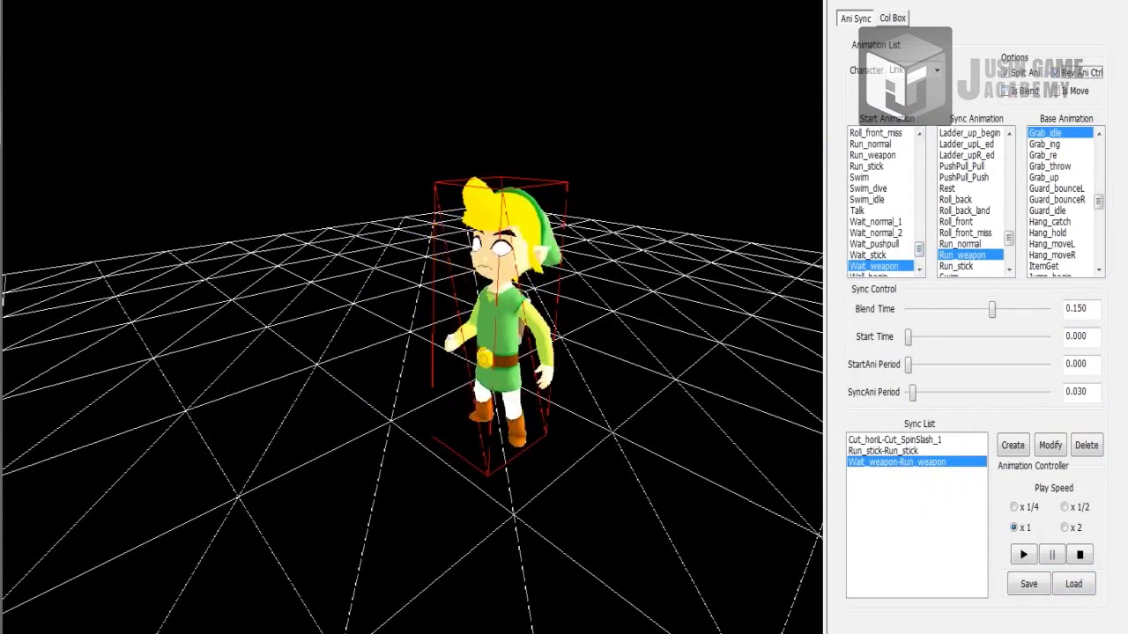
left_click_drag(1009, 238, 1009, 255)
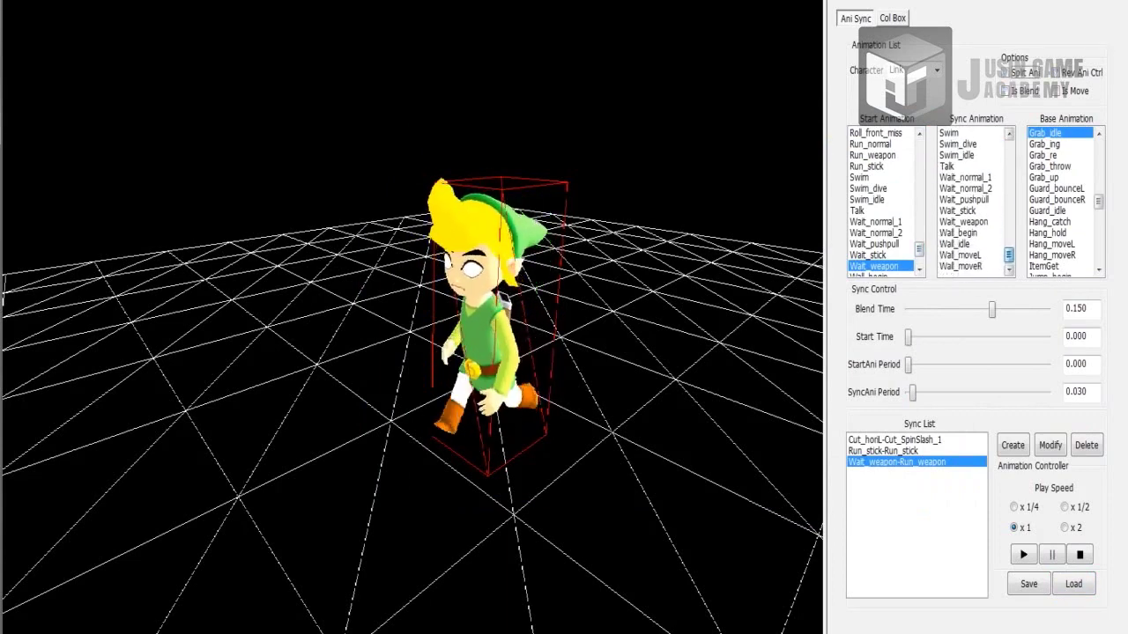
left_click(963, 222)
- Inspect Link's wireframe model in the collision box editor
left_click(892, 18)
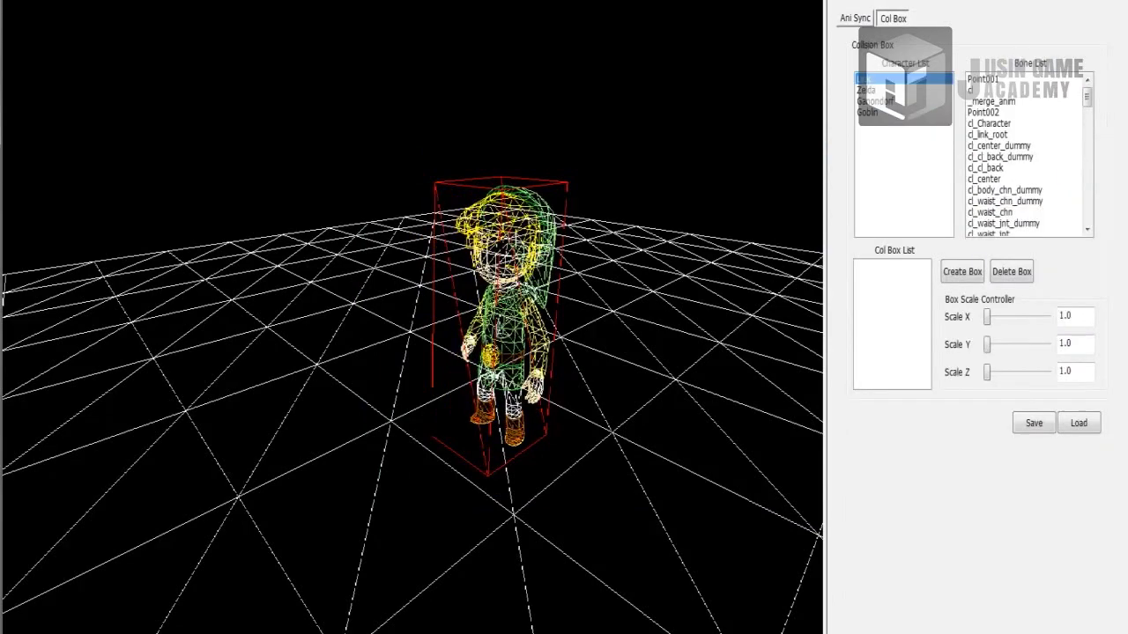
key("a")
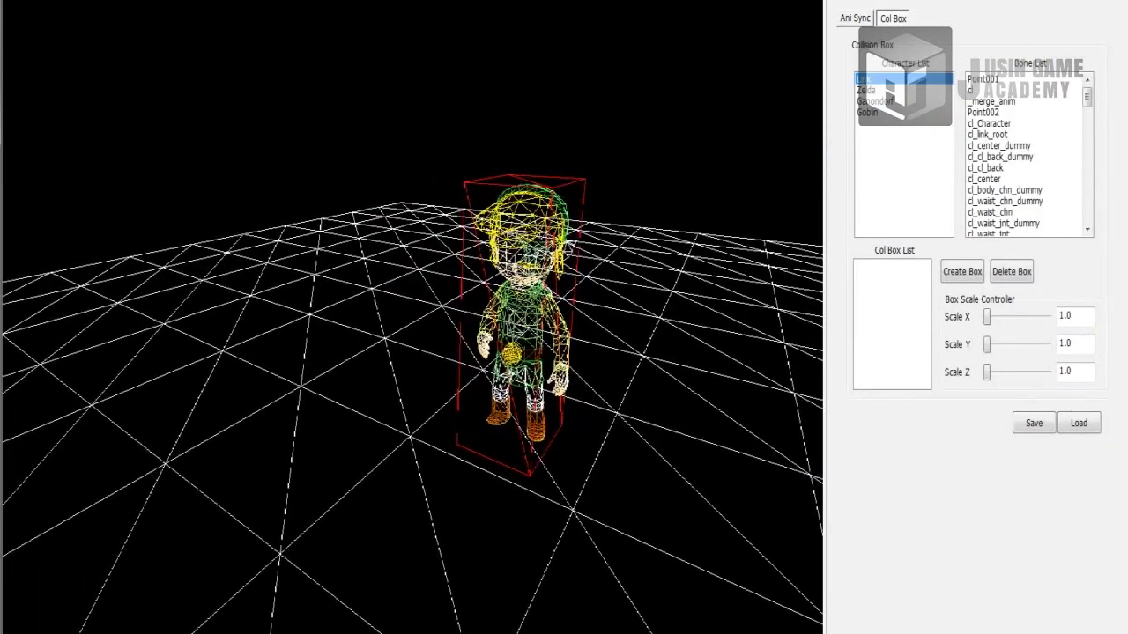
- Return to the animation sync editor and view the Zelda and Ganondorf characters
left_click(855, 17)
left_click(937, 70)
left_click(903, 96)
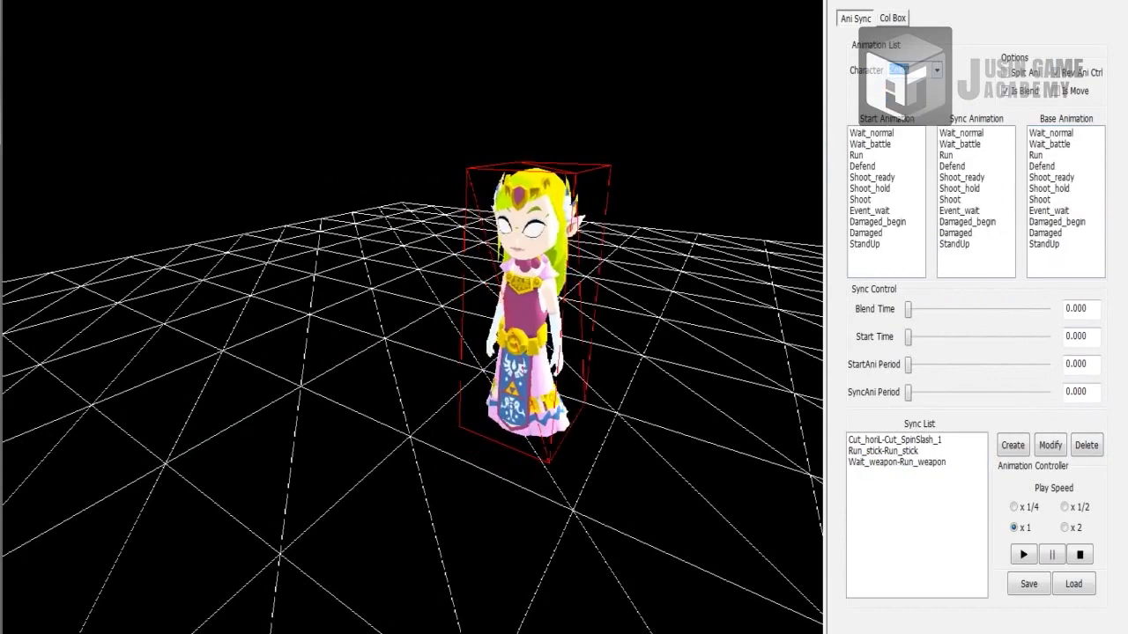
left_click(937, 71)
left_click(908, 107)
scroll(494, 309, "down", 5)
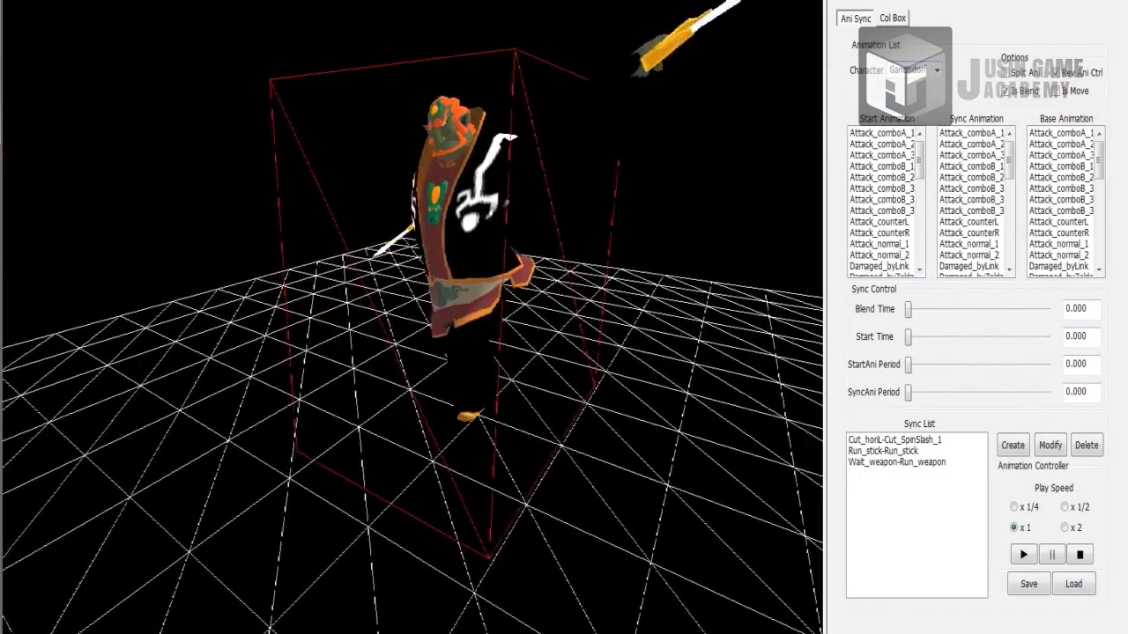
- View the Goblin and Bat characters, previewing Fly as the Bat's sync animation
left_click(937, 71)
left_click(907, 118)
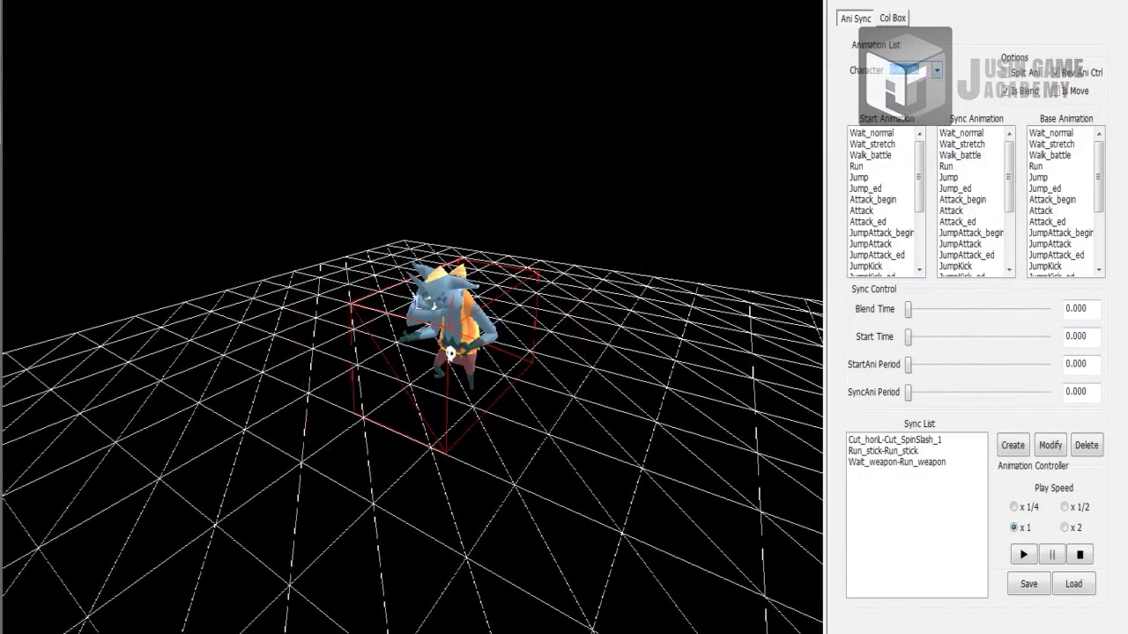
left_click(937, 70)
left_click(903, 141)
scroll(441, 317, "up", 5)
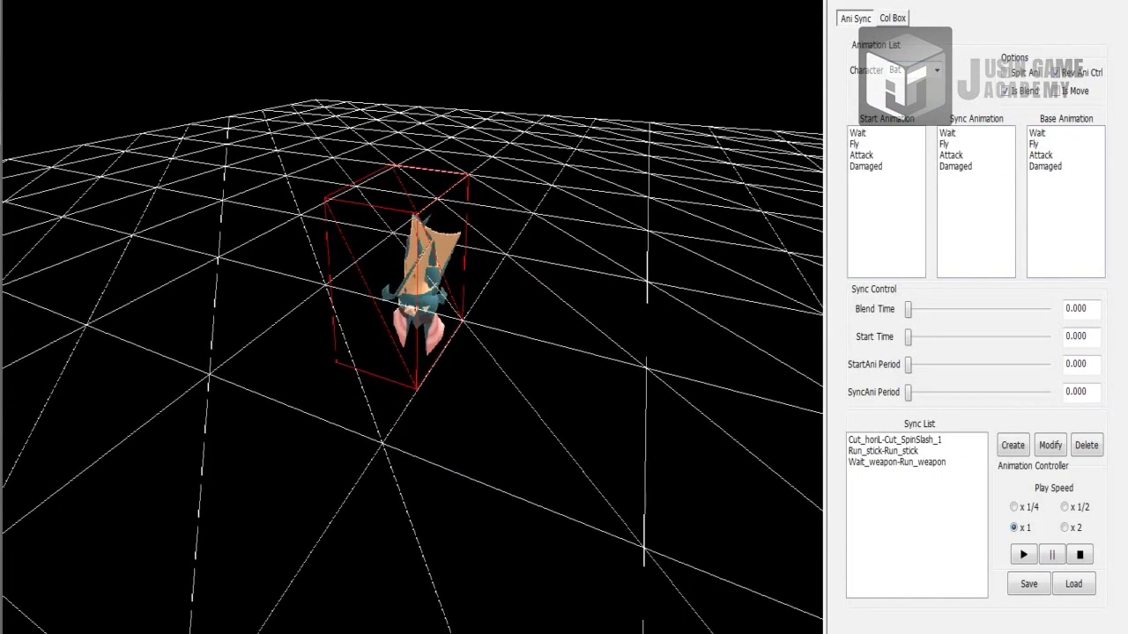
left_click(969, 144)
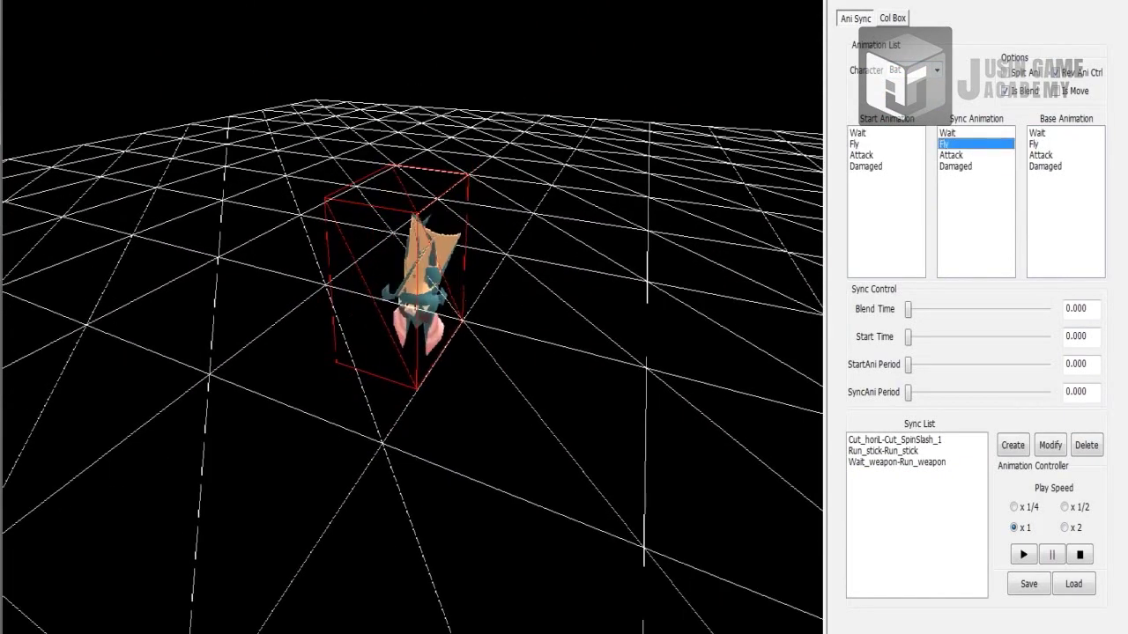
- Switch to Zelda and preview Wait_battle as her sync animation
left_click(937, 71)
left_click(903, 95)
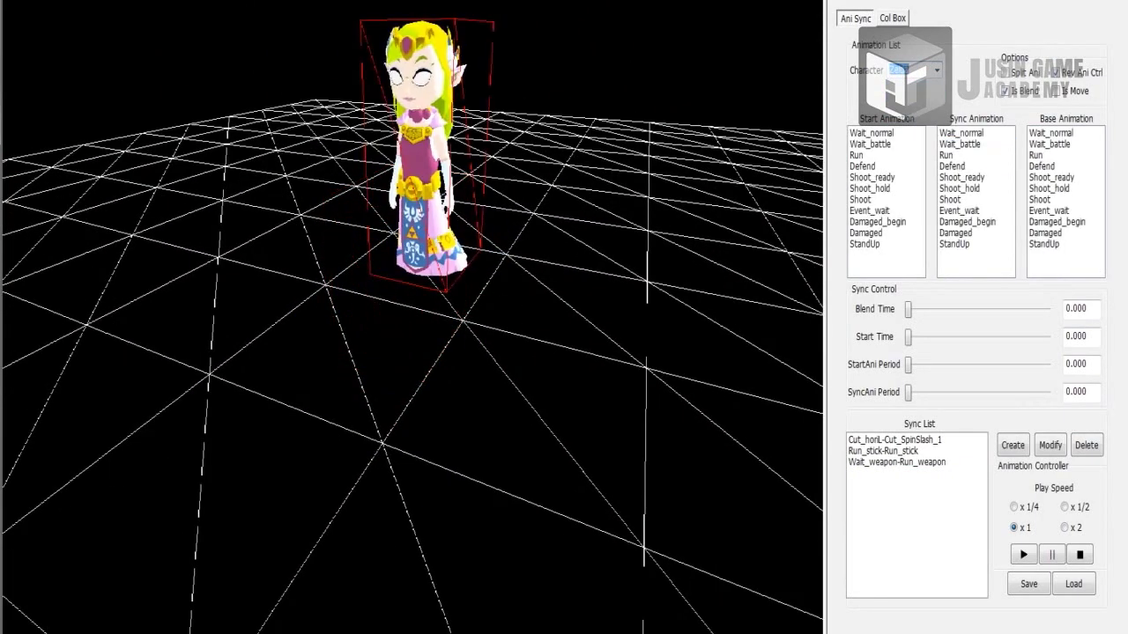
left_click(969, 143)
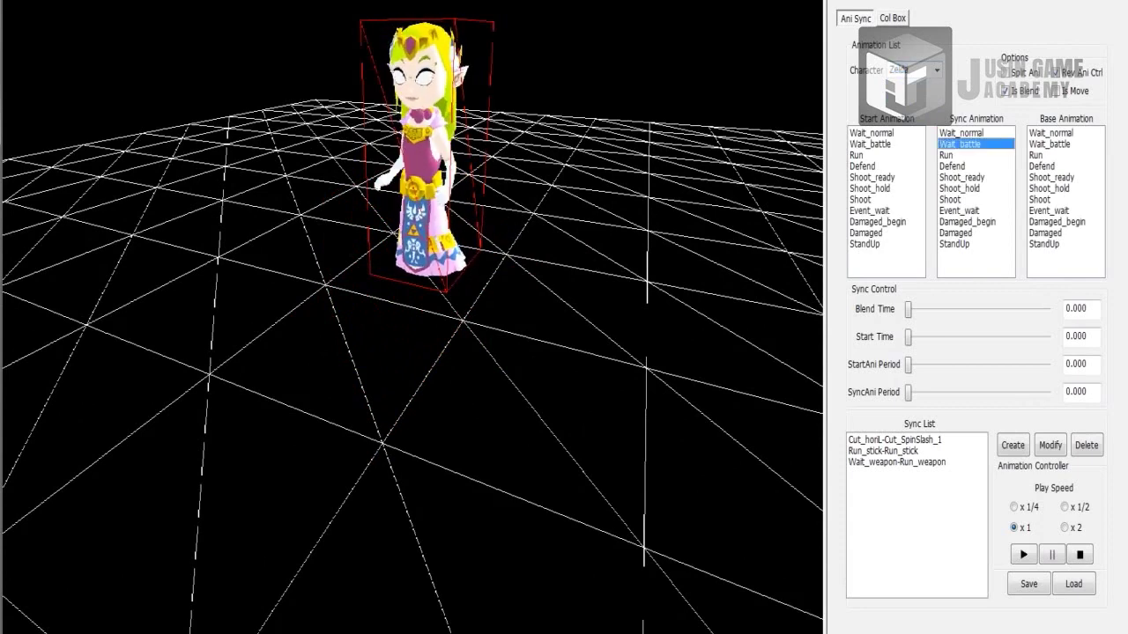
- Switch back to Link with Wait_weapon as start and sync animation, and turn off Rev Ani Ctrl and Is Blend
left_click(936, 71)
left_click(911, 84)
left_click_drag(919, 148, 918, 256)
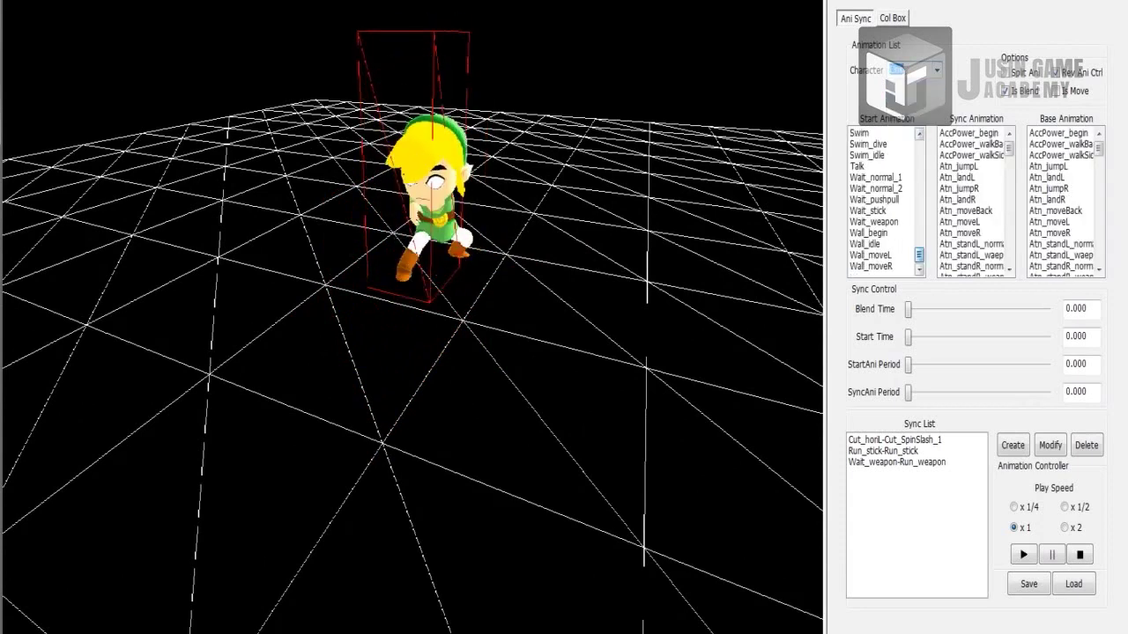
left_click_drag(1009, 148, 1009, 256)
left_click(874, 222)
left_click(964, 222)
left_click(1057, 73)
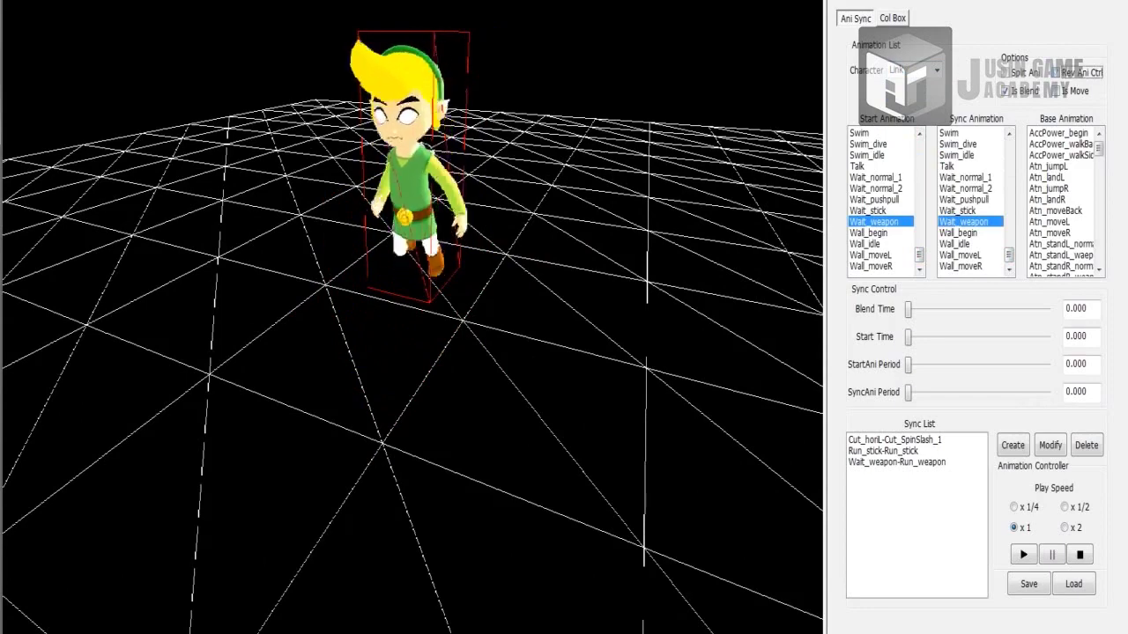
right_click_drag(414, 203, 476, 343)
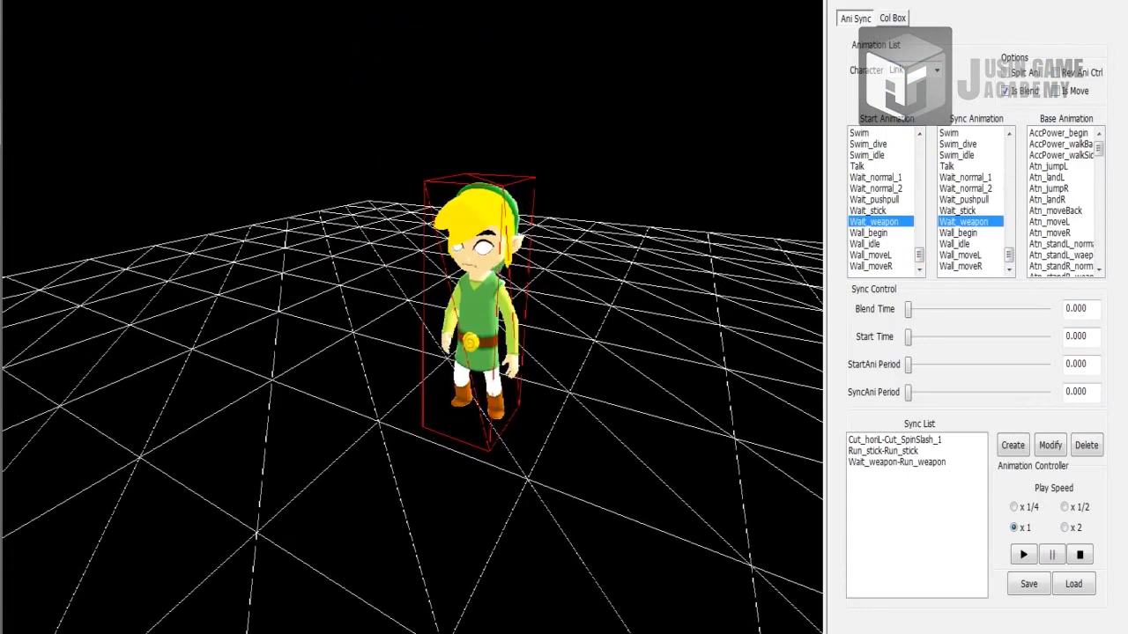
left_click(1008, 91)
- Create a collision box on Link's cl_center bone in the collision box editor
left_click(893, 17)
right_click_drag(411, 317, 464, 323)
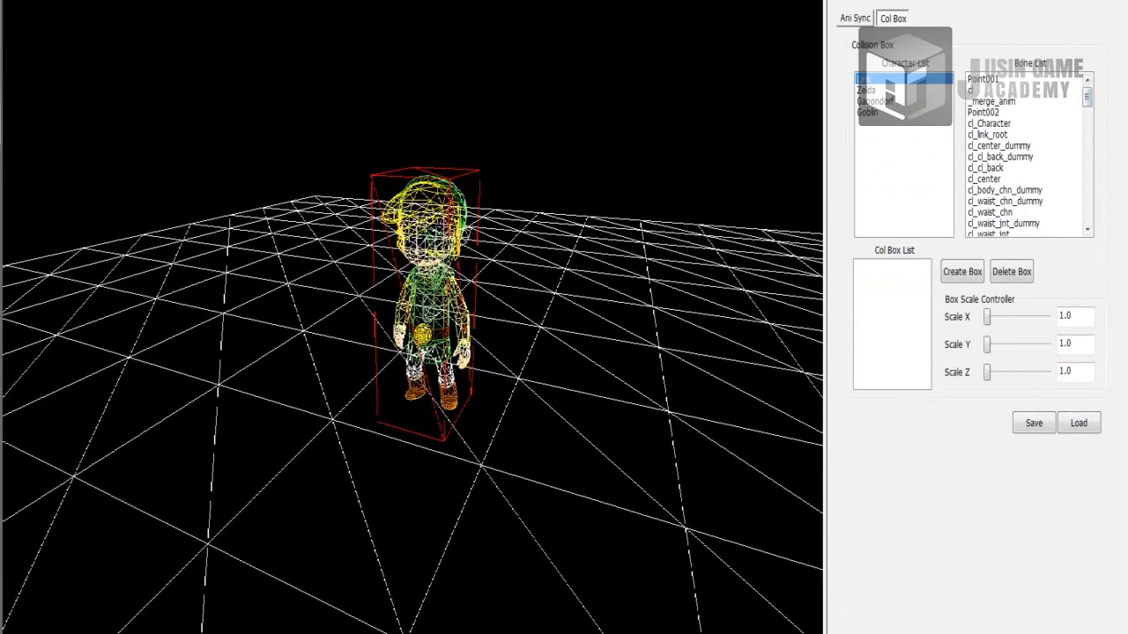
left_click_drag(1013, 79, 1013, 167)
mouse_move(1086, 97)
left_mouse_down()
mouse_move(1086, 213)
mouse_move(1086, 101)
left_mouse_up()
left_click(1013, 146)
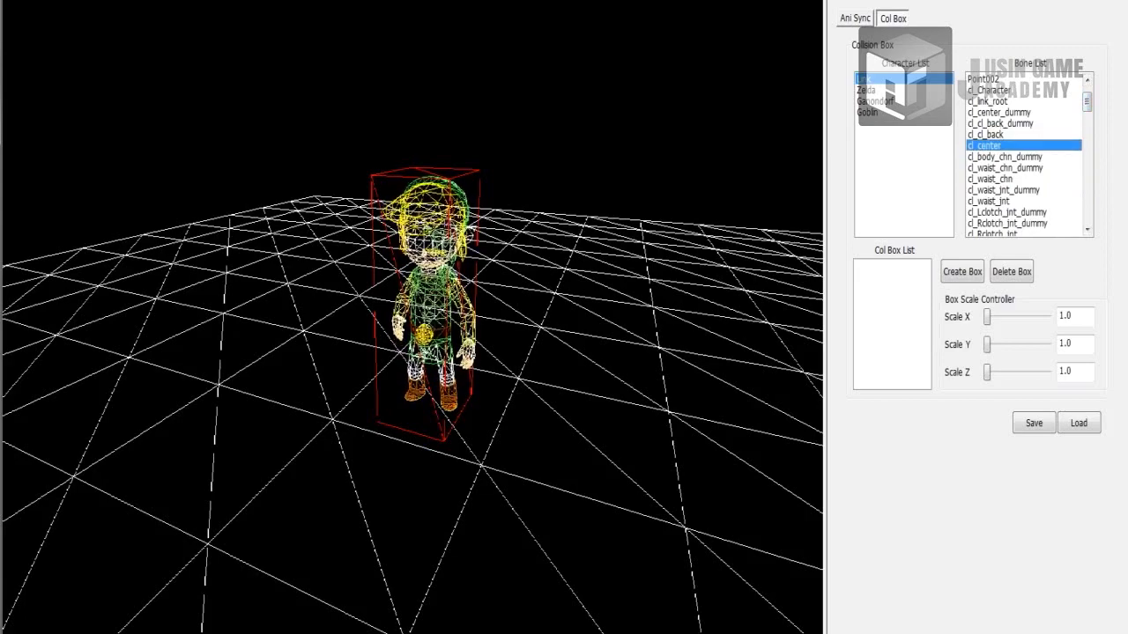
left_click(962, 271)
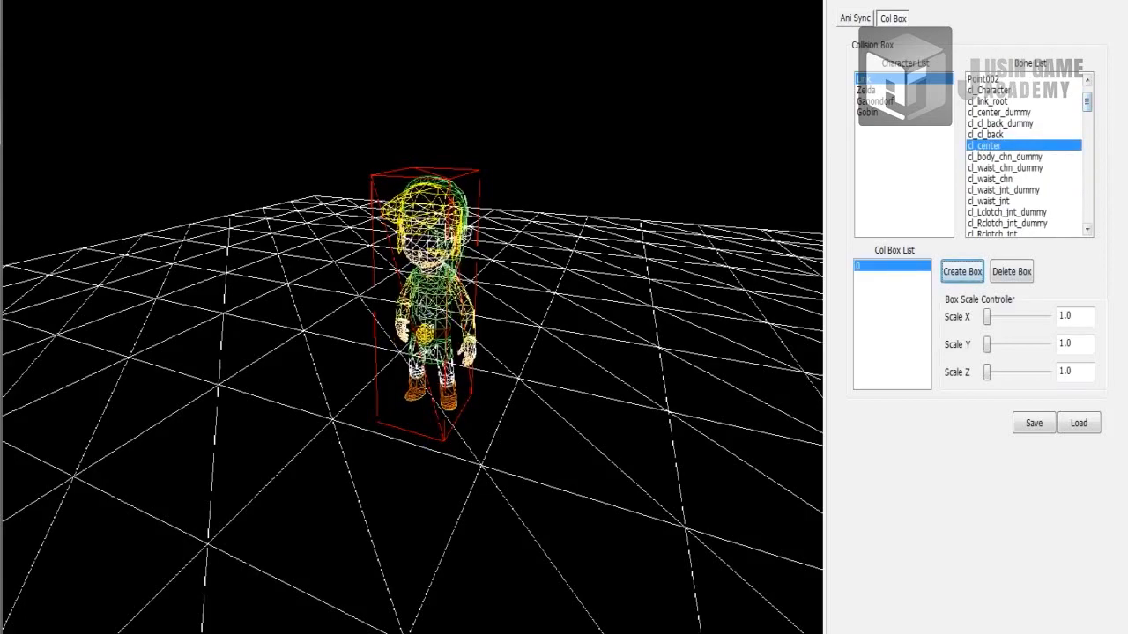
- Create a collision box on Link's left-hand bone, cl_cl_LhandA
left_click_drag(1087, 101, 1087, 149)
scroll(1026, 154, "down", 4)
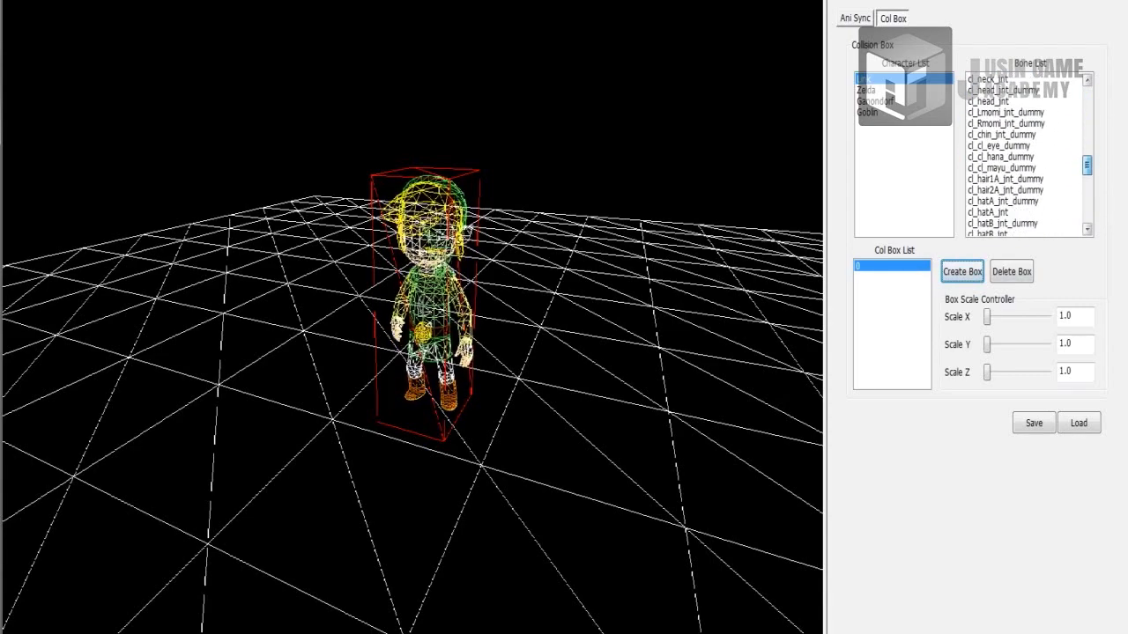
scroll(1026, 155, "down", 4)
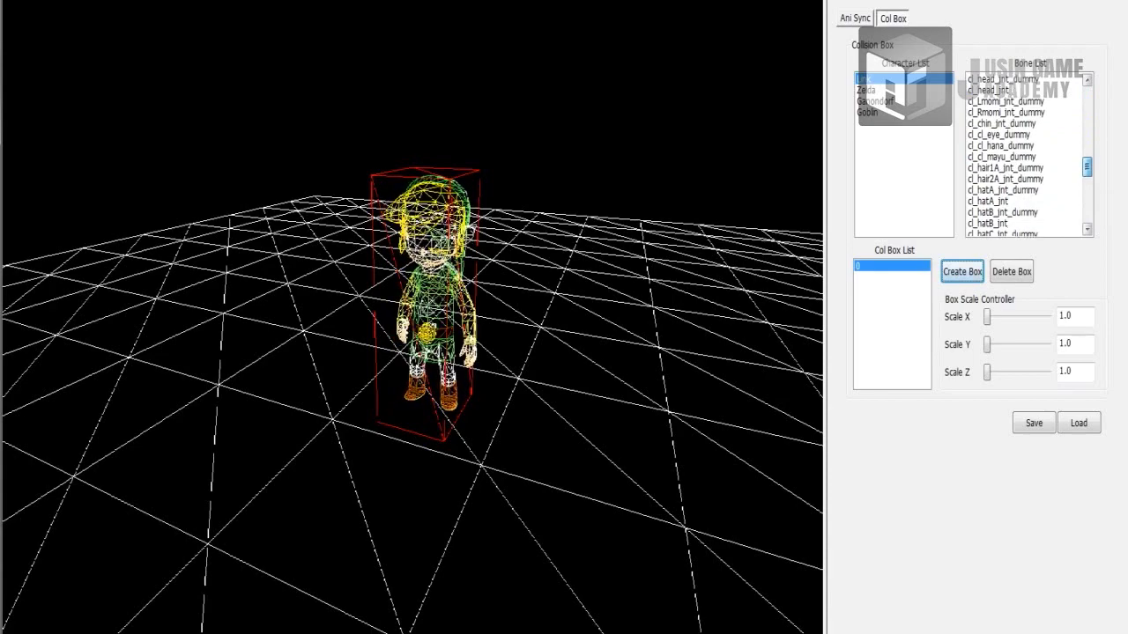
left_click_drag(1087, 189, 1087, 212)
left_click(990, 224)
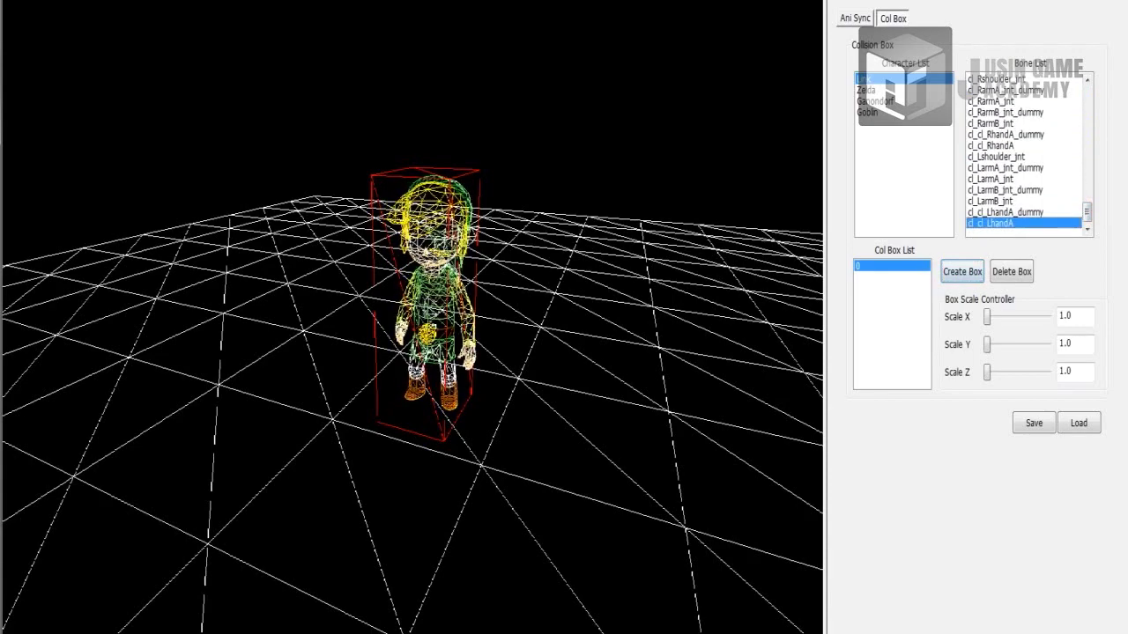
left_click(962, 272)
- Create another collision box on Link's cl_head_jnt bone
left_click_drag(1087, 212, 1087, 164)
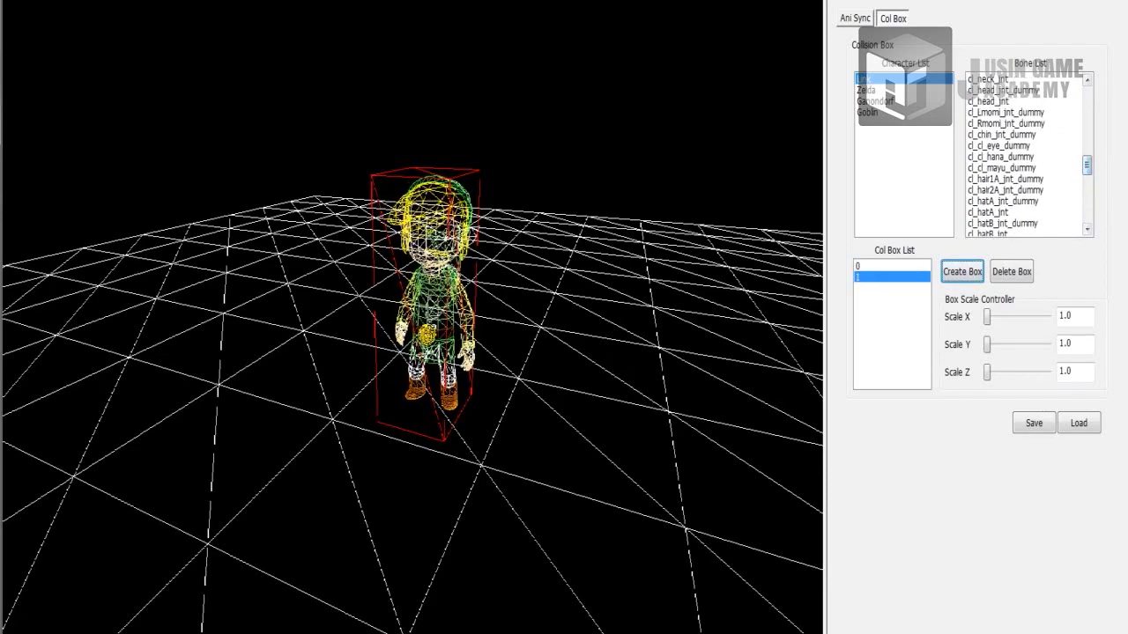
left_click(988, 102)
left_click(962, 272)
- Enlarge the cl_center collision box, with Scale X at 25.2 and increased Scale Y and Scale Z
left_click(892, 266)
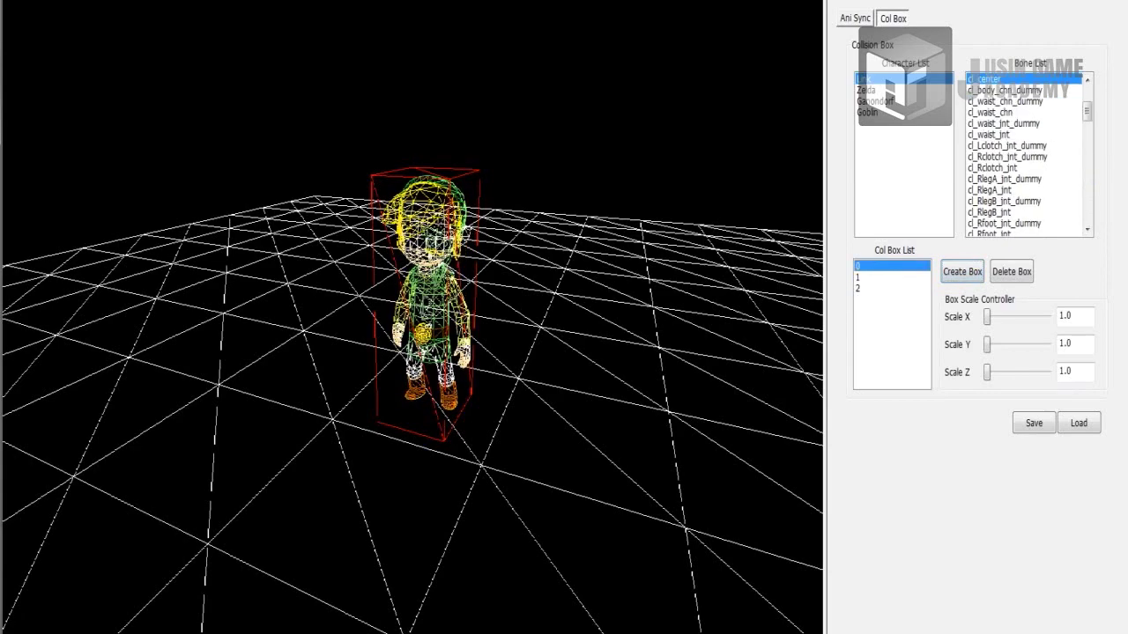
left_click_drag(987, 317, 1038, 317)
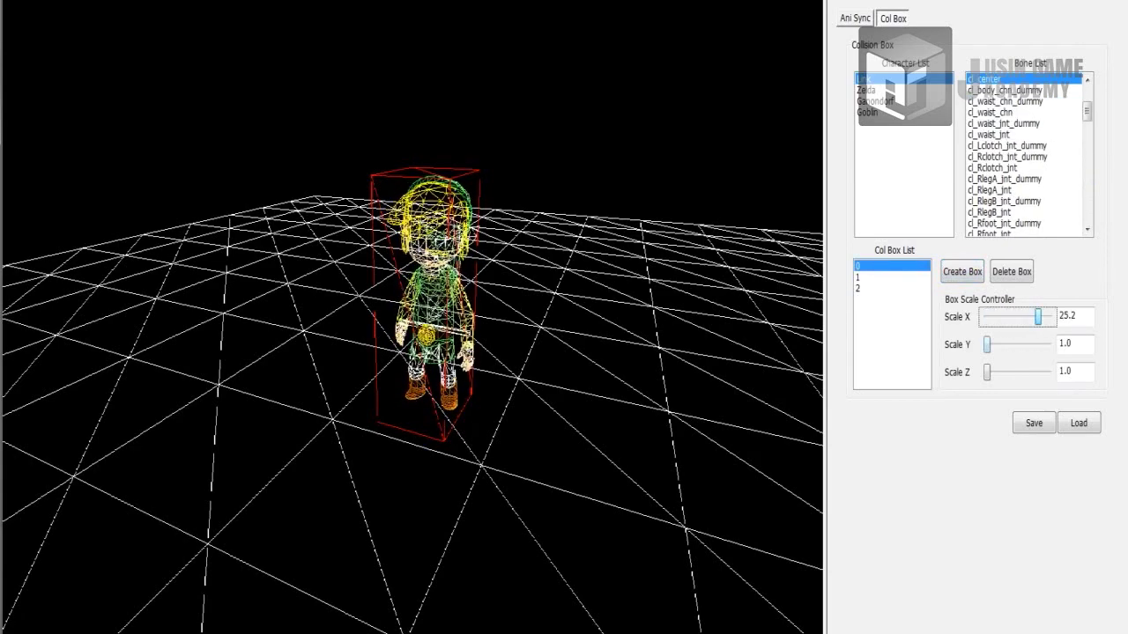
left_click_drag(986, 345, 1041, 344)
left_click_drag(986, 373, 1037, 371)
- Set the left-hand collision box's scale to 30.0 on X, Y and Z
left_click(892, 277)
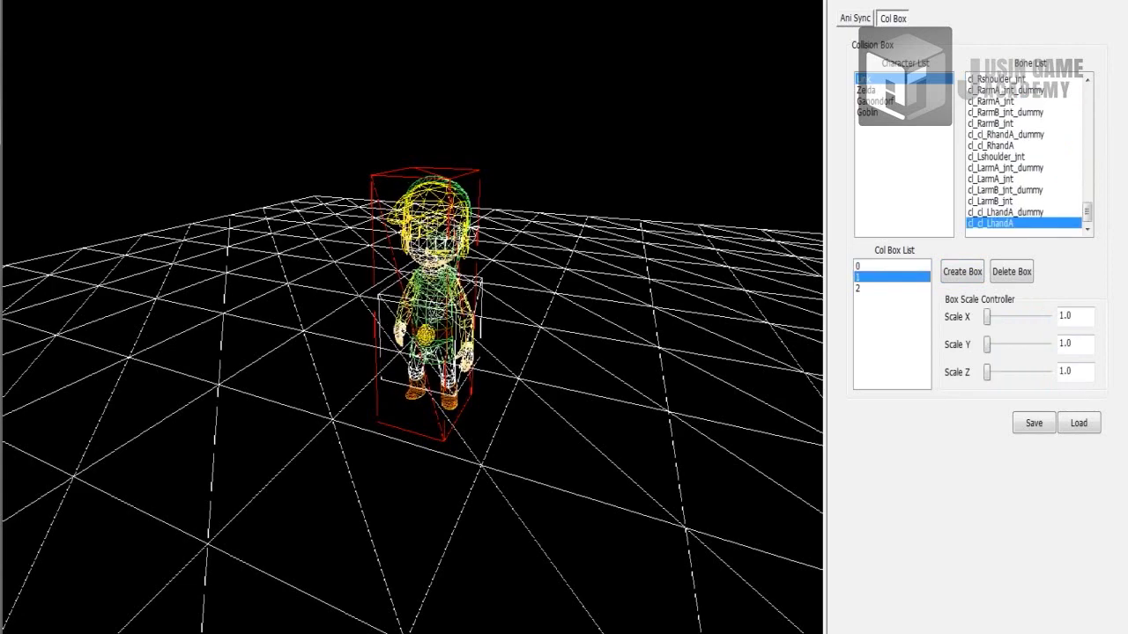
left_click_drag(987, 317, 1048, 317)
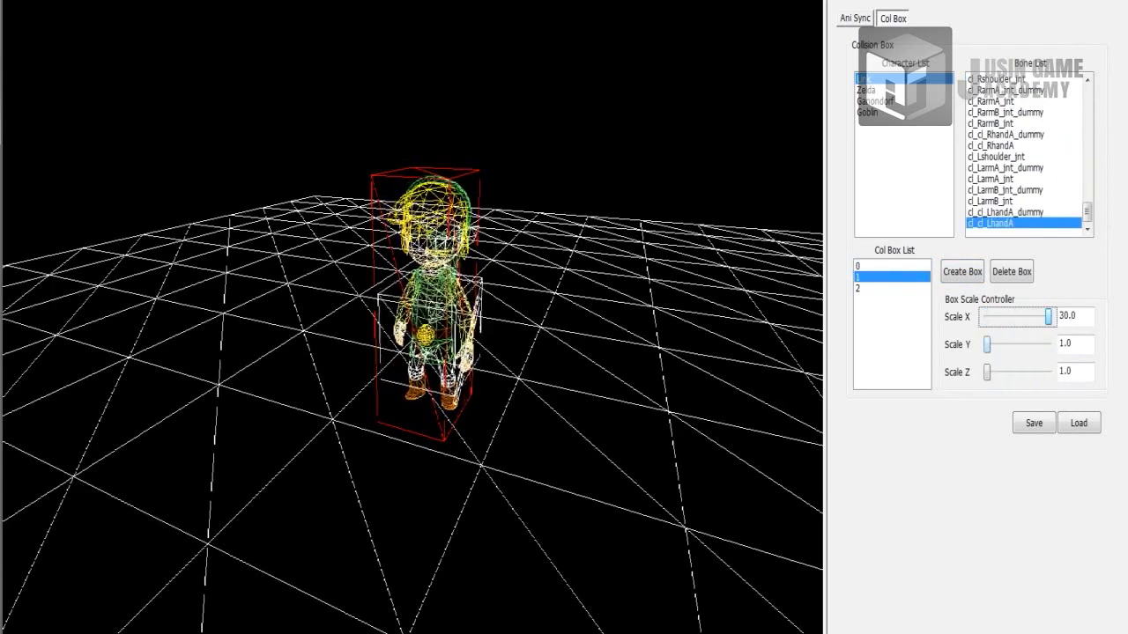
left_click_drag(987, 344, 1048, 345)
left_click_drag(986, 373, 1048, 373)
- Enlarge the head collision box along all three axes
left_click(890, 289)
left_click_drag(987, 318, 1044, 318)
left_click_drag(987, 345, 1047, 344)
left_click_drag(987, 372, 1045, 372)
- Delete the head and cl_center collision boxes, keeping only the left-hand box
left_click(1011, 272)
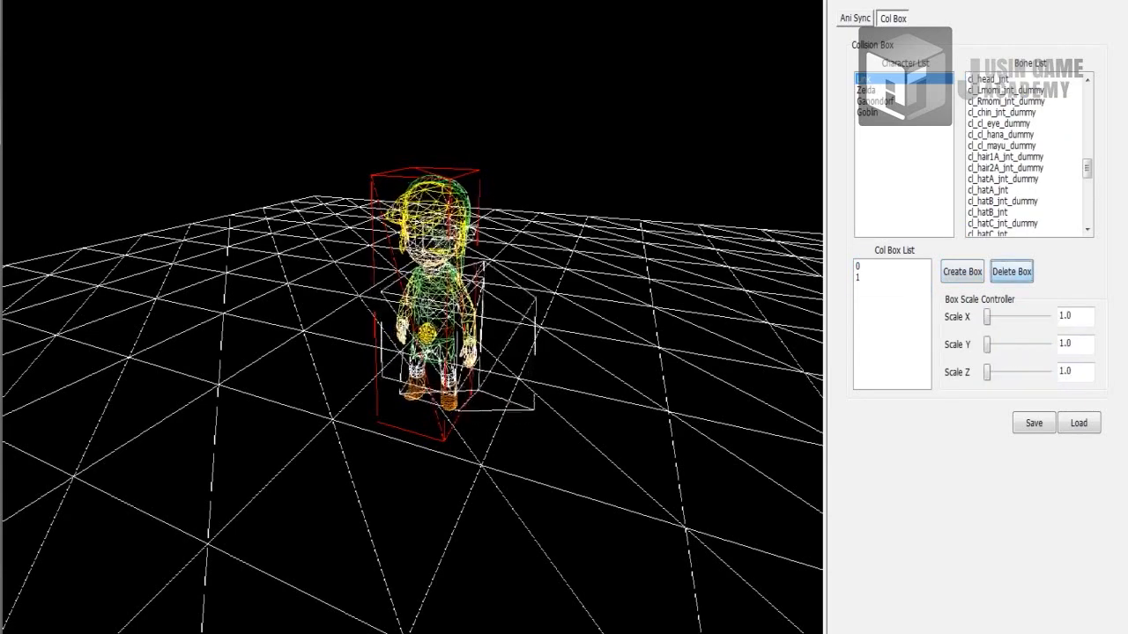
left_click(890, 266)
left_click(1011, 271)
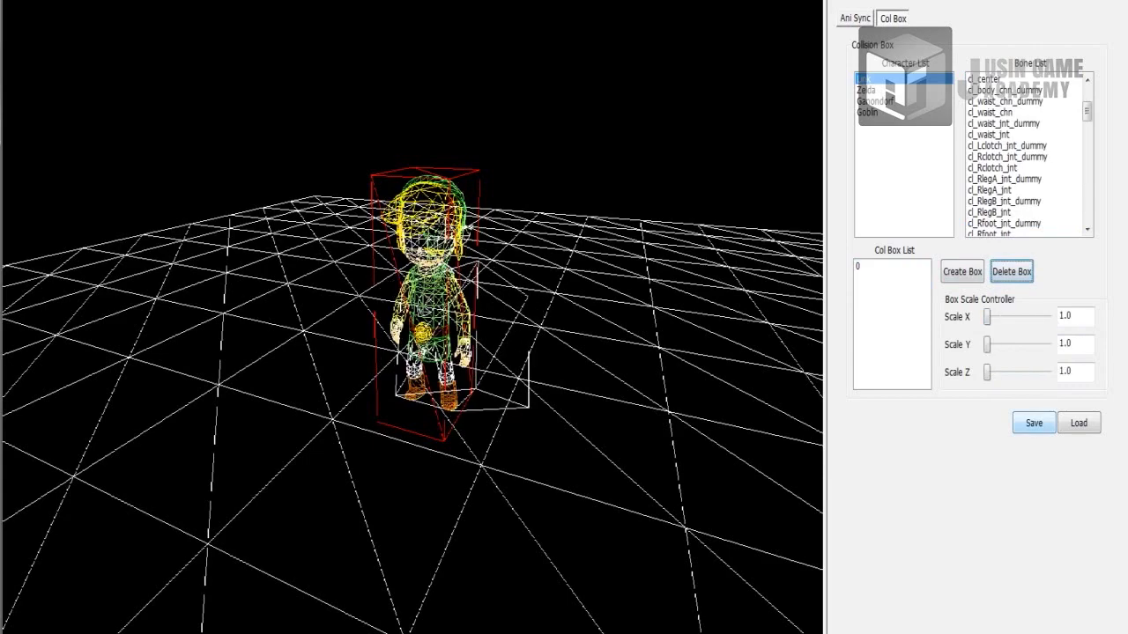
- Save the collision box data to test.COLBOX in the CollisionBox folder, overwriting the existing file
left_click(1033, 423)
left_click(507, 209)
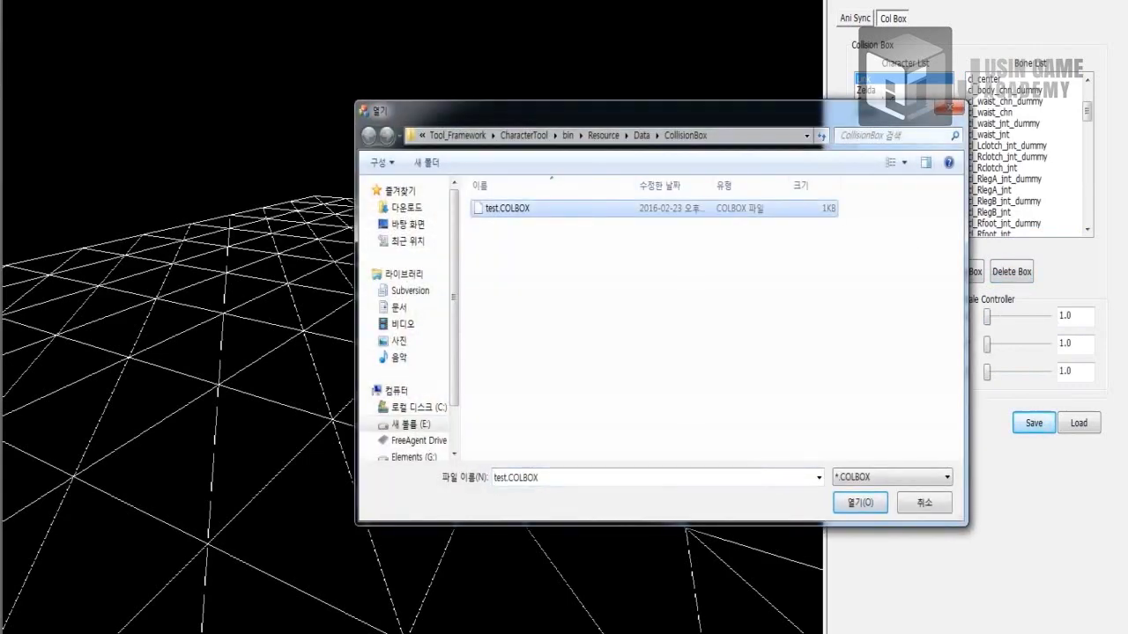
key("Return")
- Delete the remaining left-hand box, and restore it by loading test.COLBOX and selecting box 0
left_click(892, 266)
left_click(1011, 271)
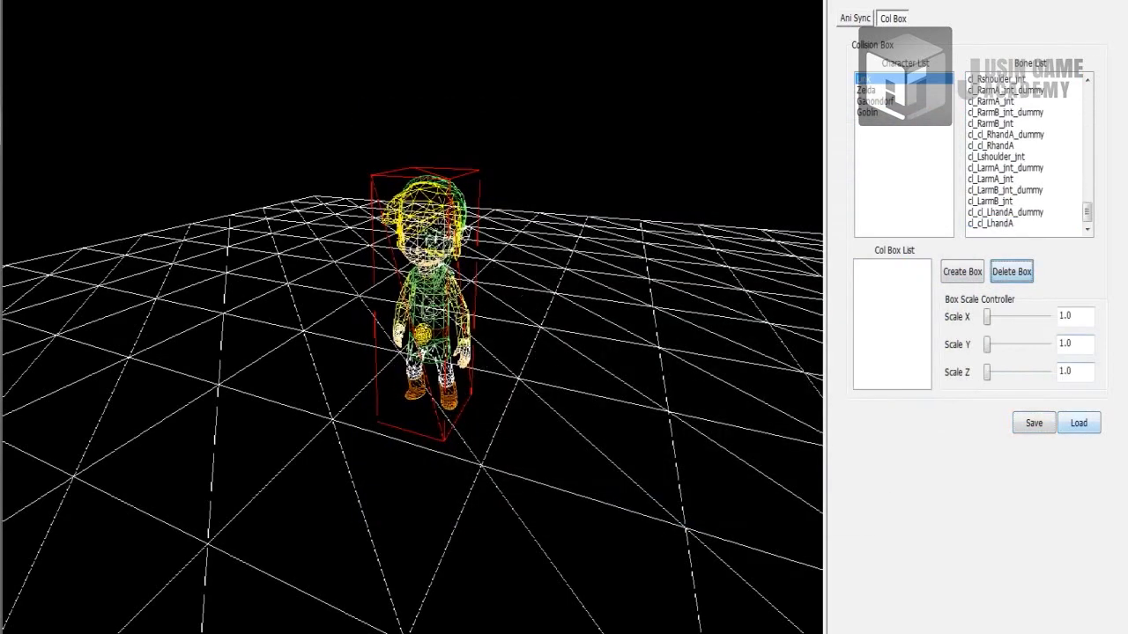
left_click(1078, 423)
double_click(510, 212)
left_click(891, 266)
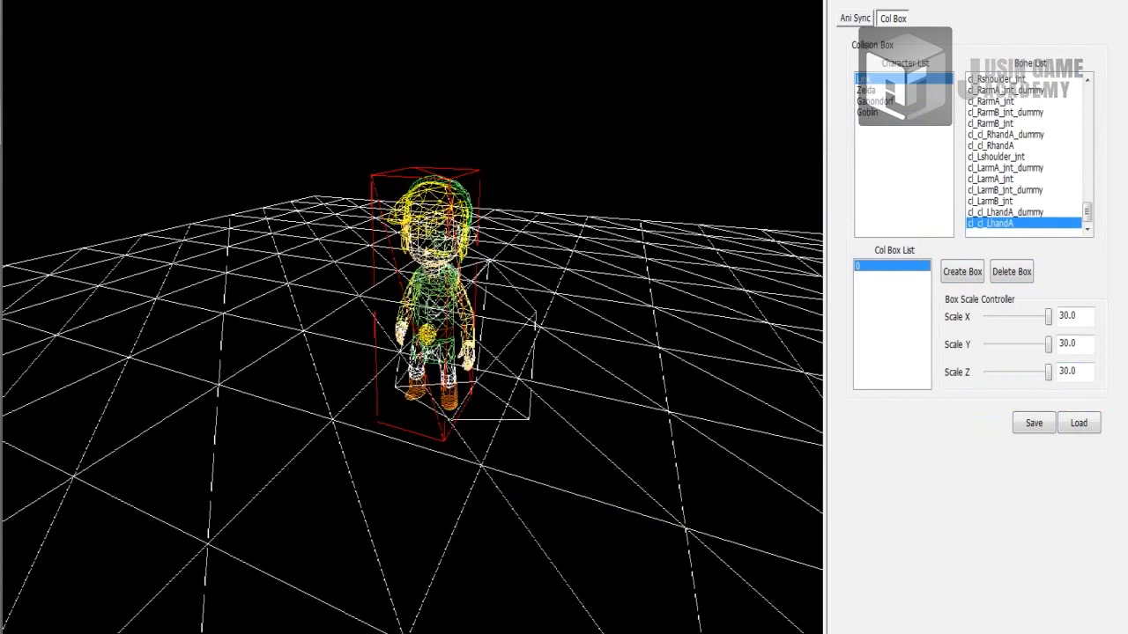
- View Zelda and Goblin in the collision box editor to compare their box lists, and return to Link
left_click(867, 90)
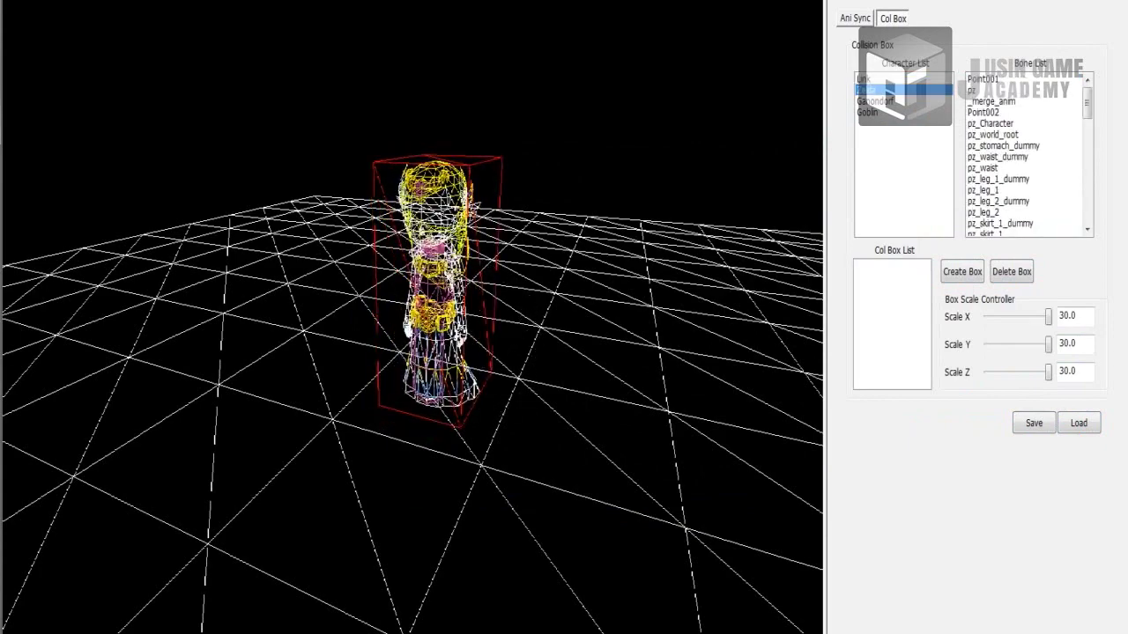
left_click(869, 113)
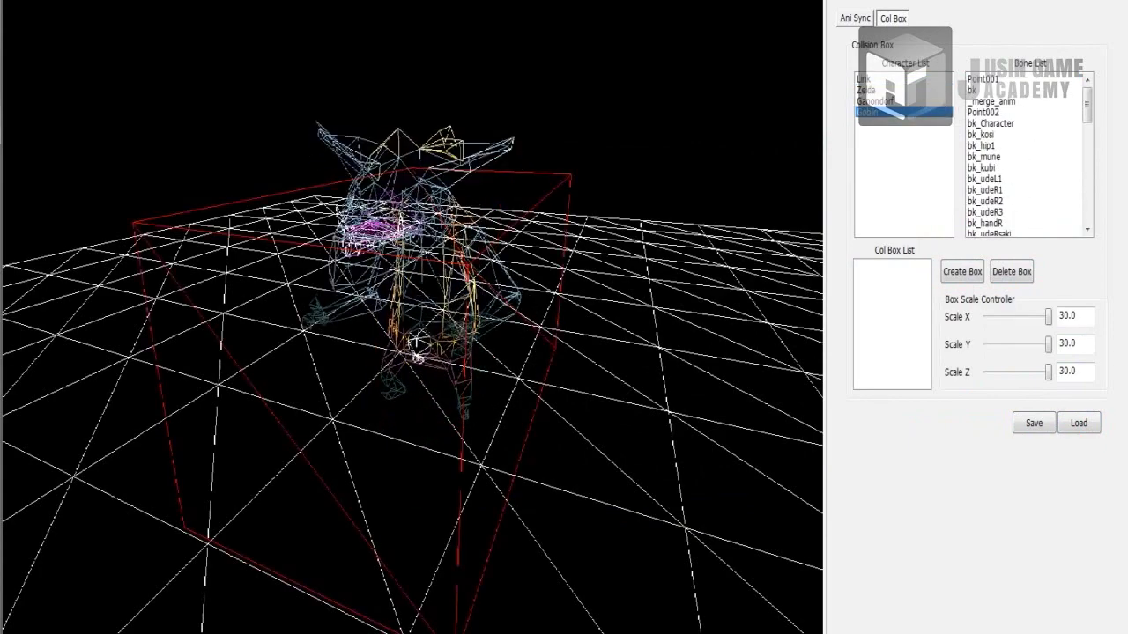
left_click(866, 79)
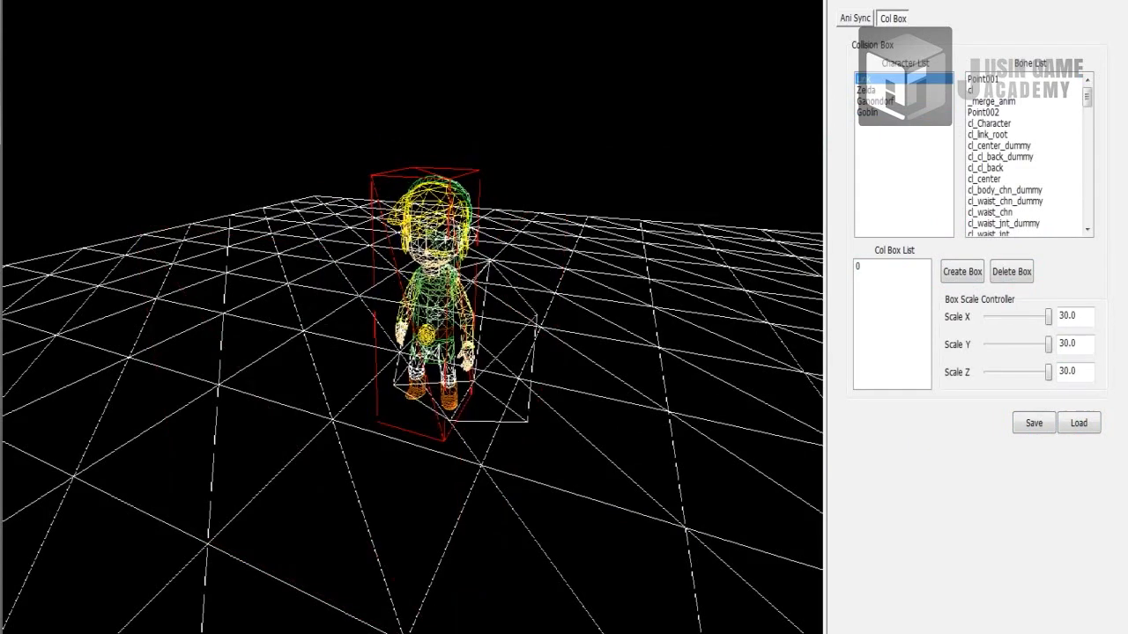